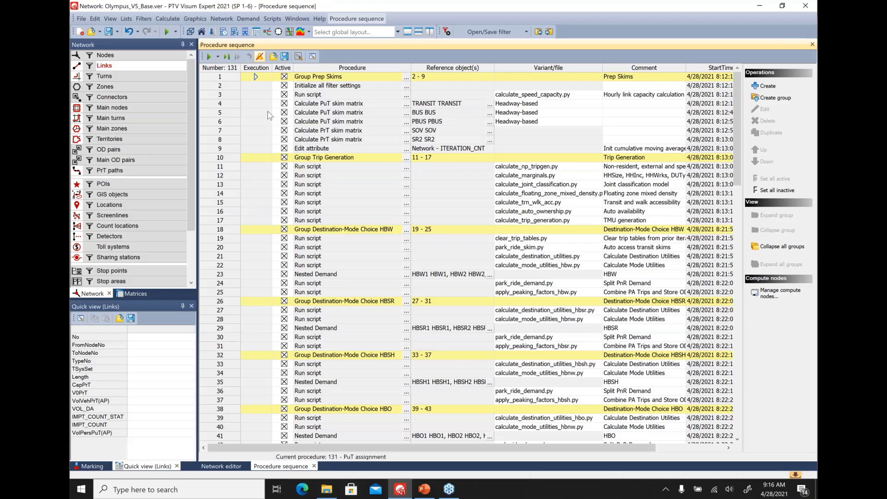
Deactivate the Prep Skims group, including individual procedures in rows 2 to 4, and reactivate them all.
left_click(285, 79)
left_click(284, 77)
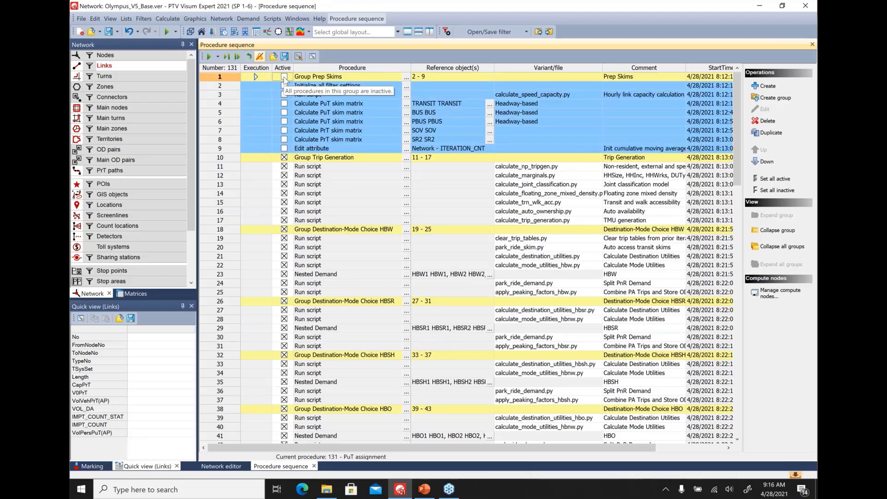
left_click(285, 76)
left_click(284, 95)
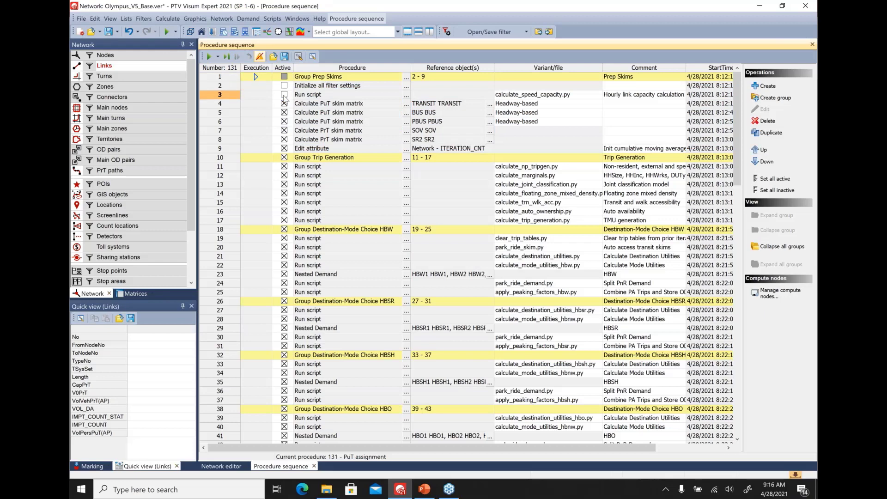
left_click(284, 104)
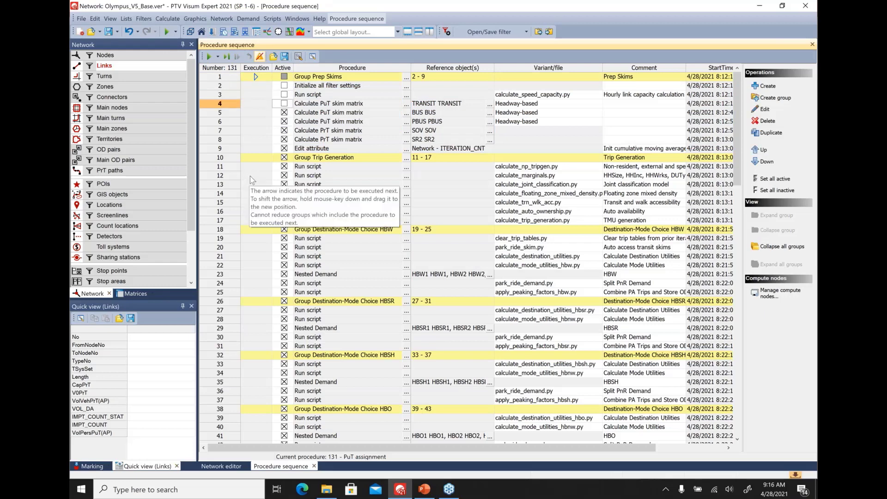
left_click(284, 103)
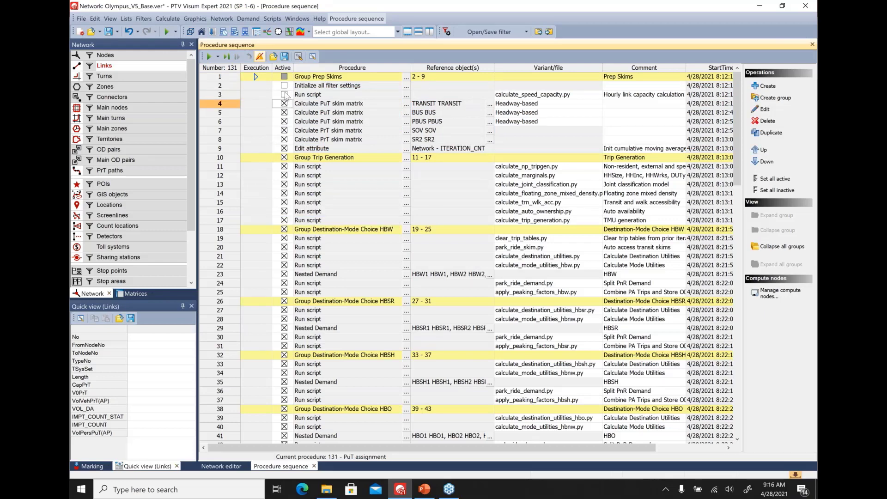
left_click(284, 95)
left_click(284, 85)
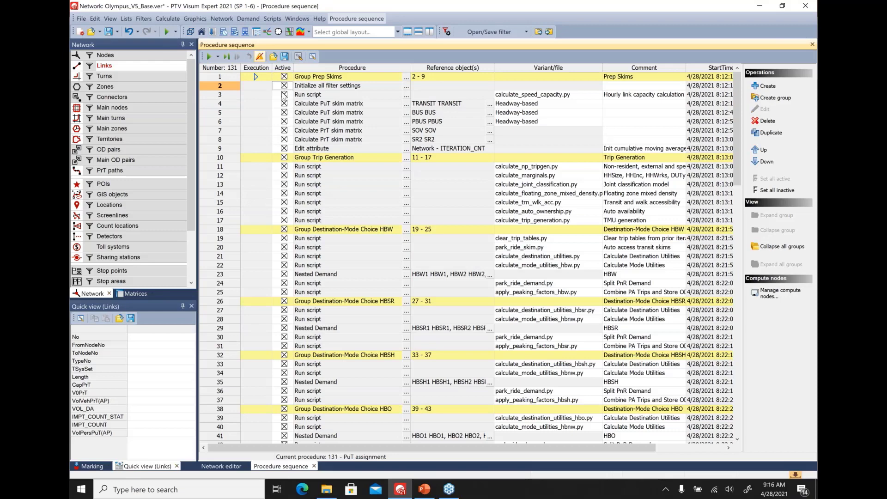
Collapse the Prep Skims, Trip Generation and Destination-Mode Choice HBW groups in the procedure sequence.
double_click(237, 78)
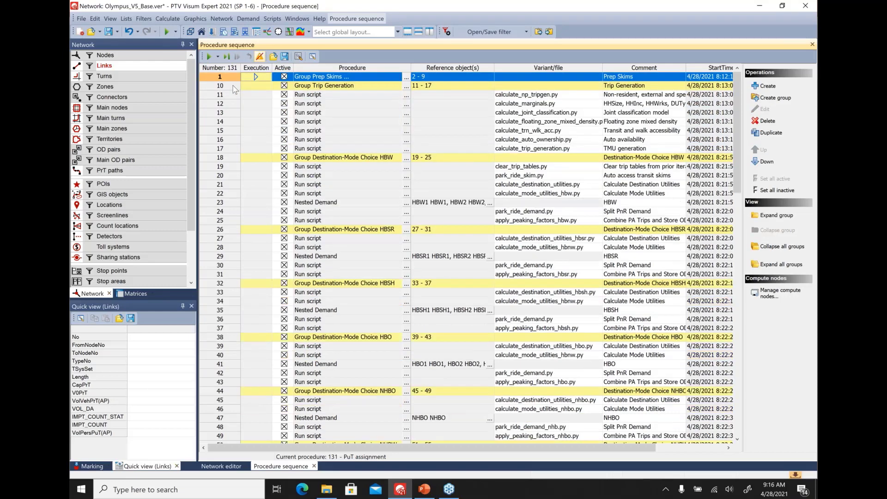
double_click(233, 87)
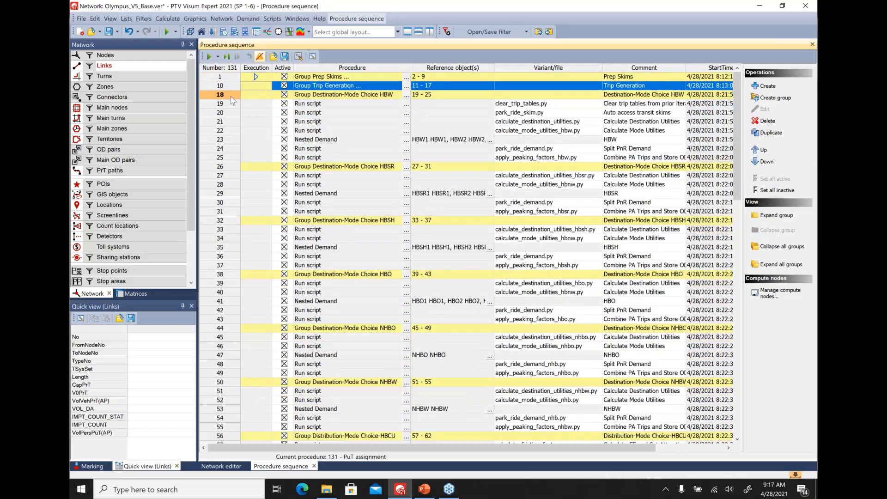
left_click(231, 96)
double_click(231, 96)
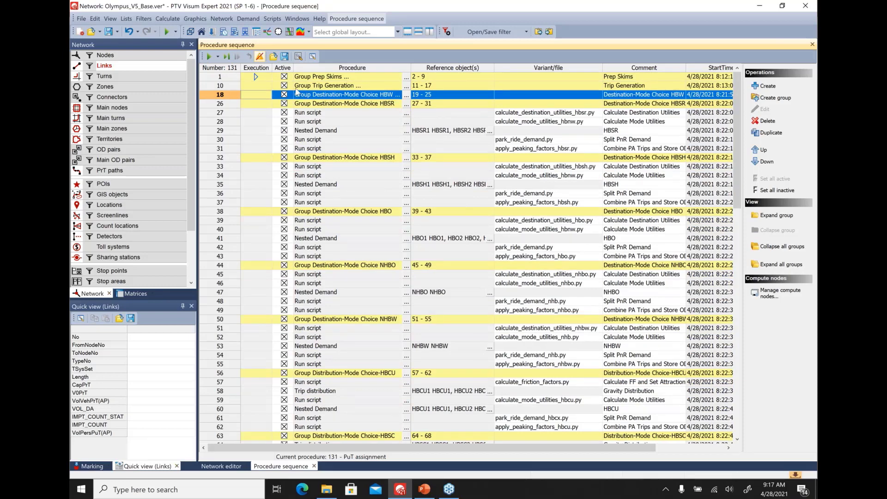
Expand the Prep Skims group and move its Initialize all filter settings procedure down two positions and back up.
double_click(231, 76)
left_click(355, 88)
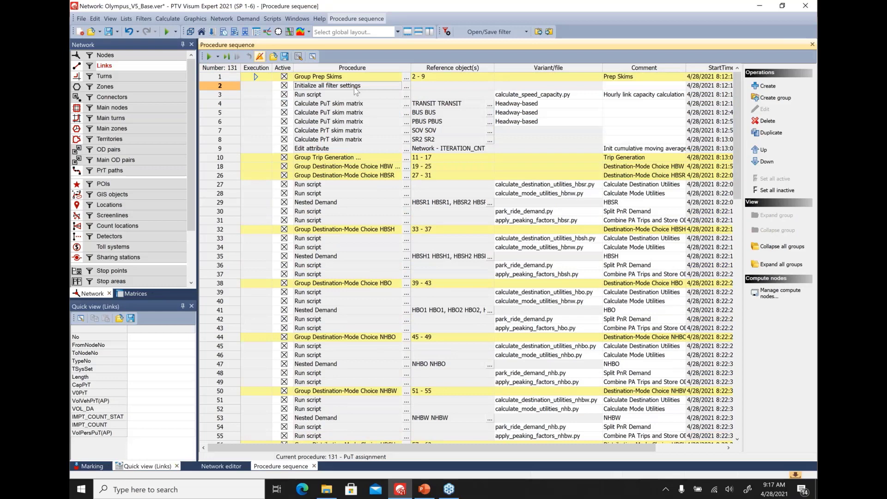
left_click(257, 87)
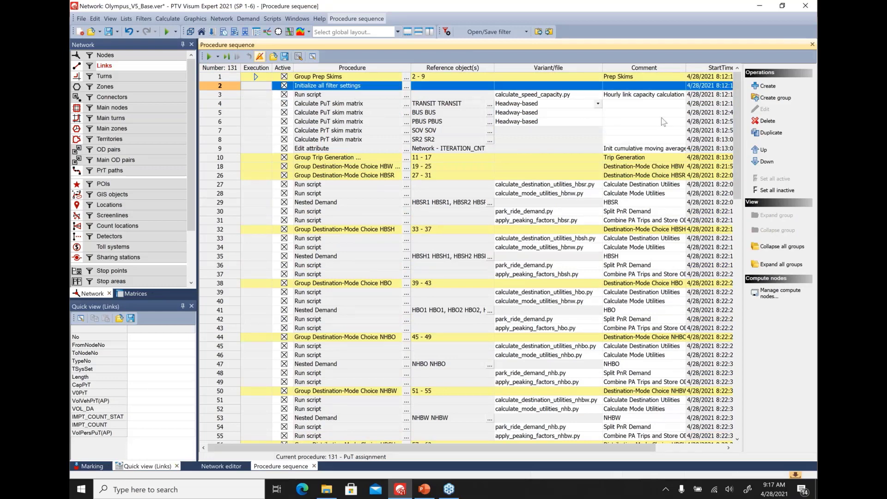
left_click(767, 162)
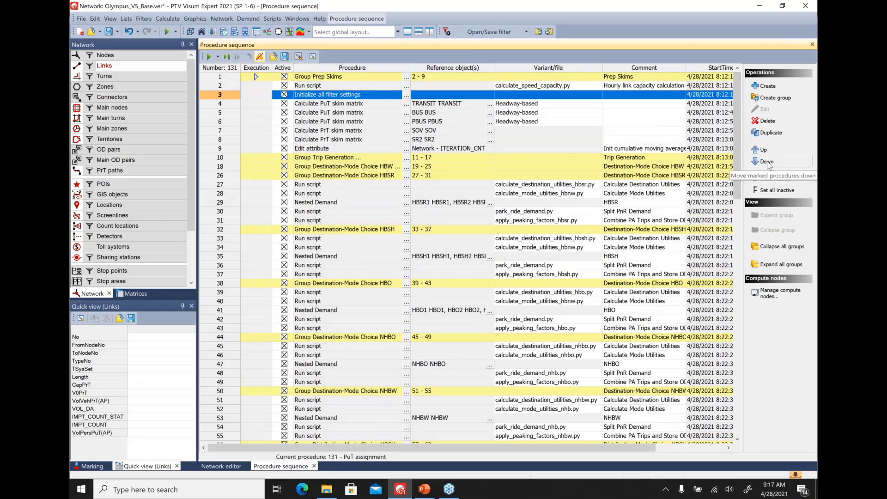
left_click(767, 162)
left_click(767, 153)
left_click(768, 153)
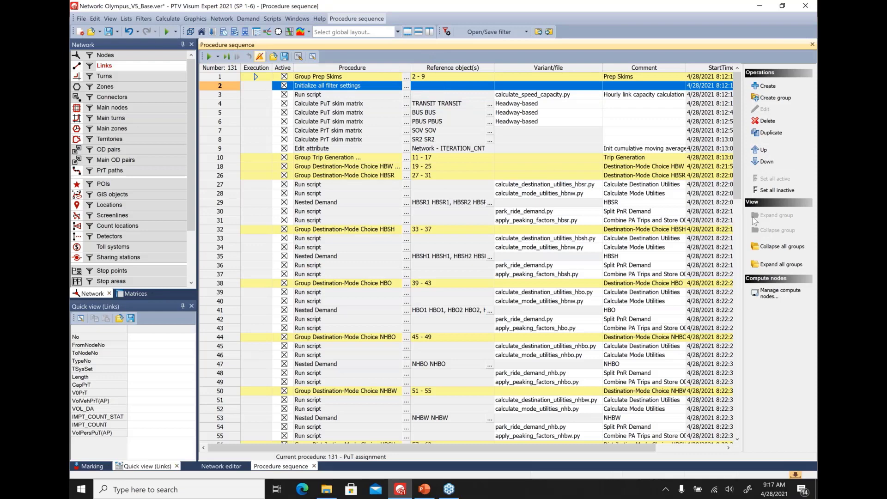
Collapse all groups of the procedure sequence and widen the Procedure column.
left_click(792, 250)
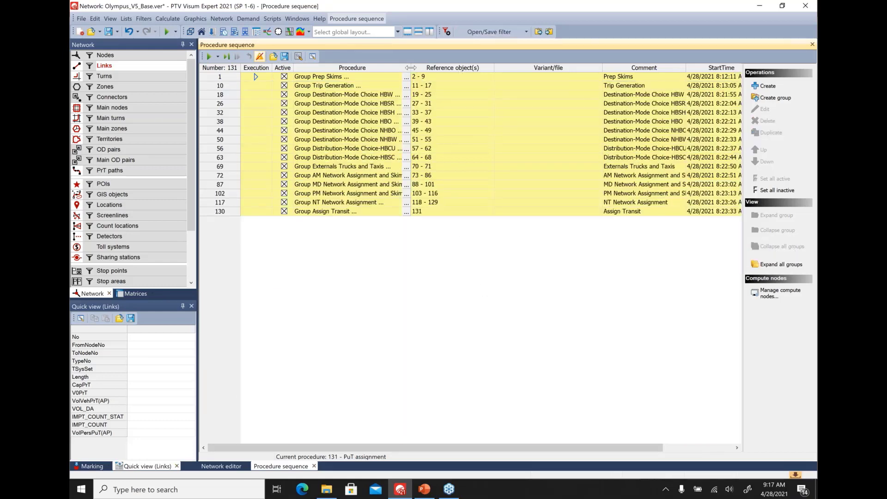
mouse_move(410, 67)
left_mouse_down()
mouse_move(437, 67)
mouse_move(422, 68)
left_mouse_up()
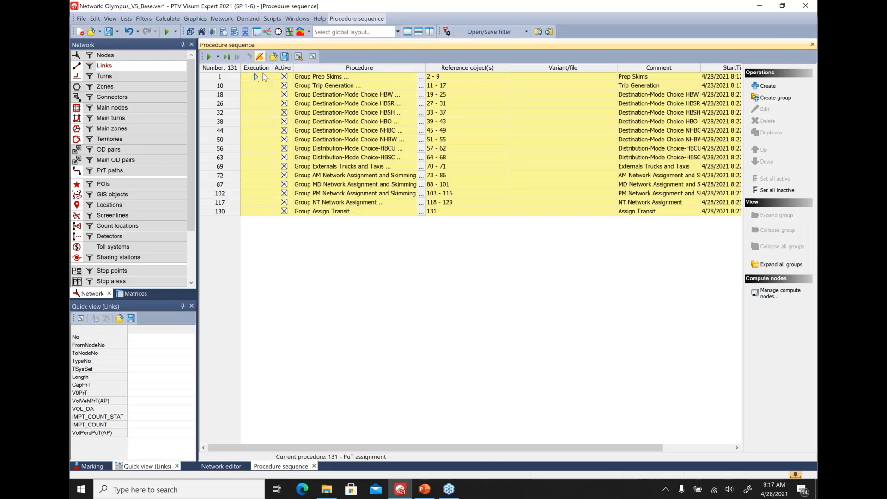
Save the procedure parameters as an XML file named model_calculations_v1 in the Olympus_V5_Visum folder.
left_click(286, 60)
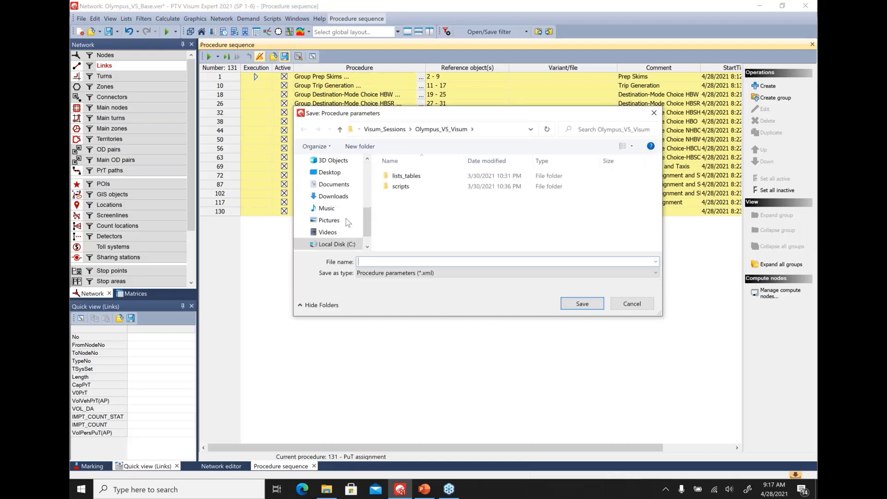
type("model_calculations")
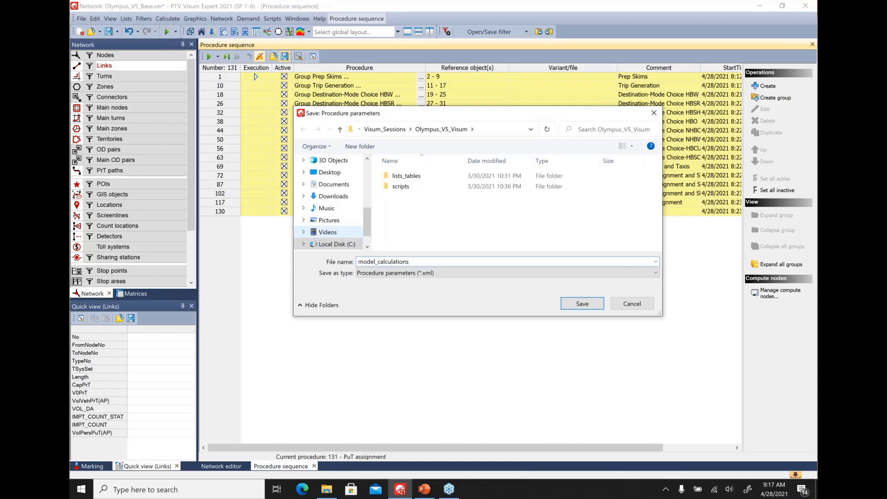
type("_v1")
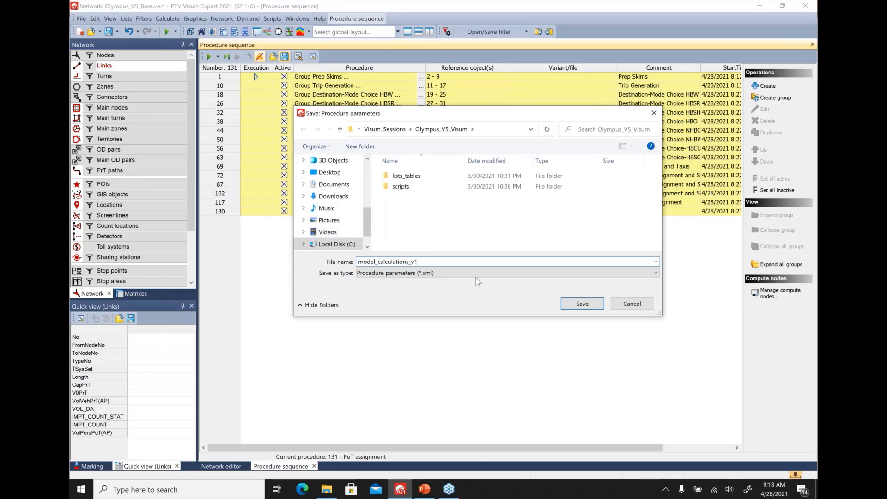
left_click(580, 305)
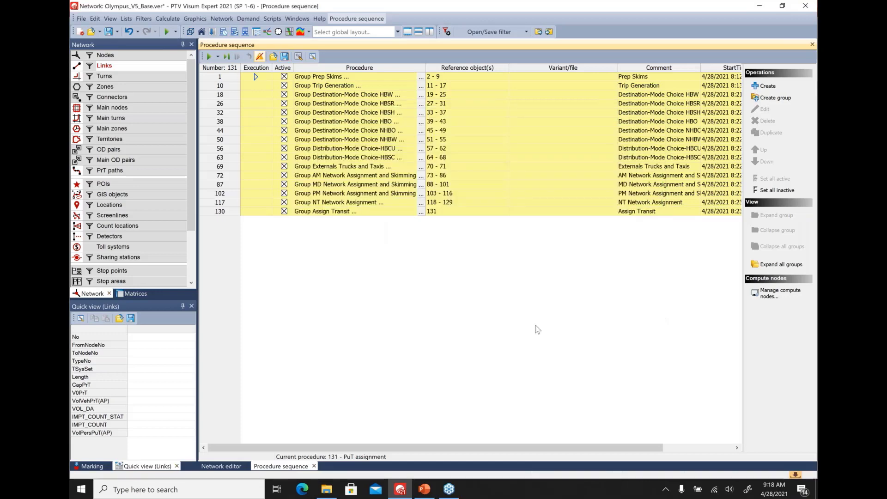
Switch to File Explorer, open the Olympus_V5_Visum folder in Visum_Sessions and sort its files by date modified.
mouse_move(326, 493)
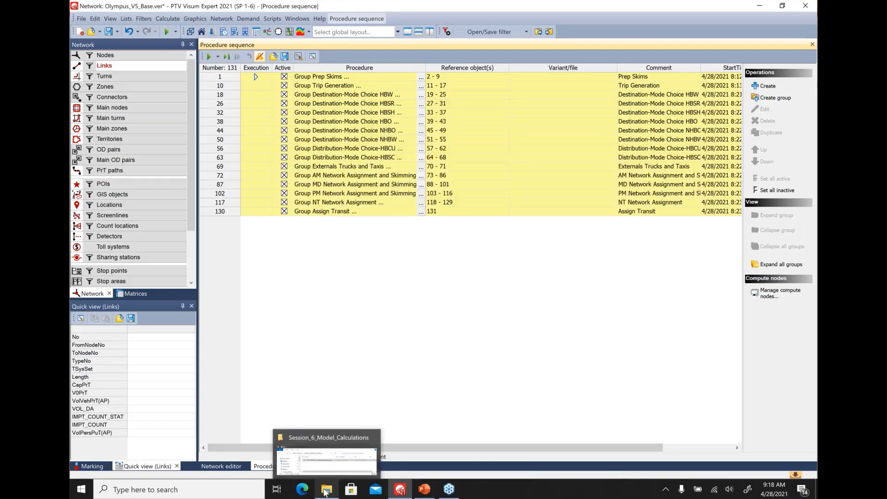
left_click(326, 460)
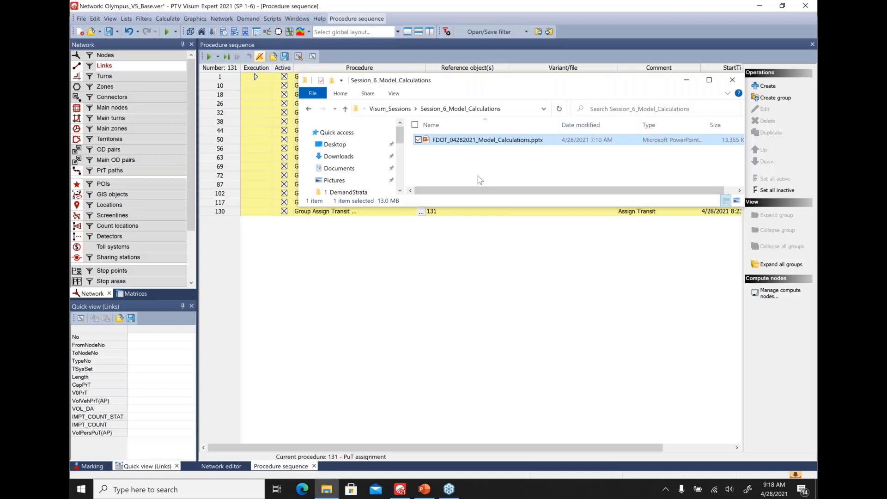
left_click(391, 109)
left_click_drag(454, 207, 457, 330)
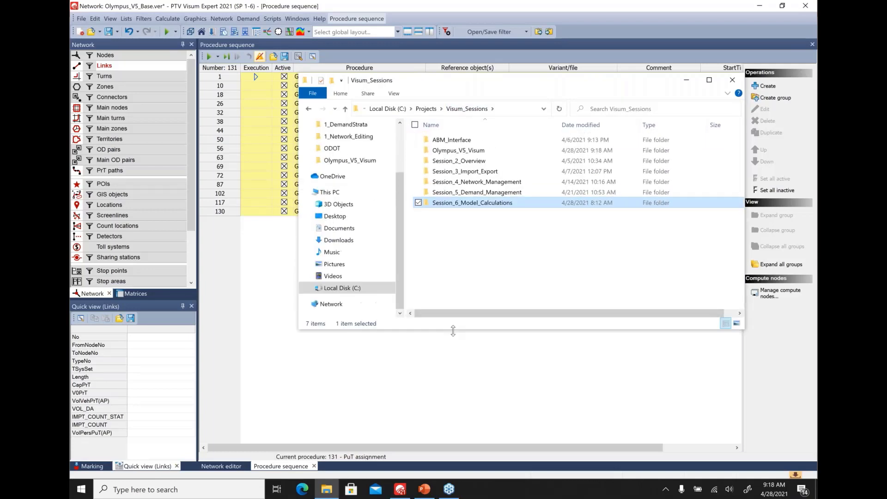
double_click(474, 153)
scroll(490, 227, "down", 3)
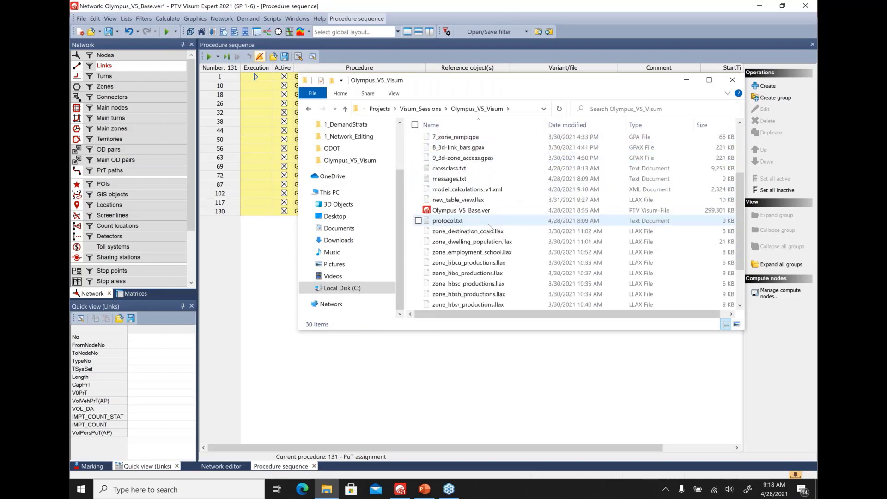
left_click(567, 125)
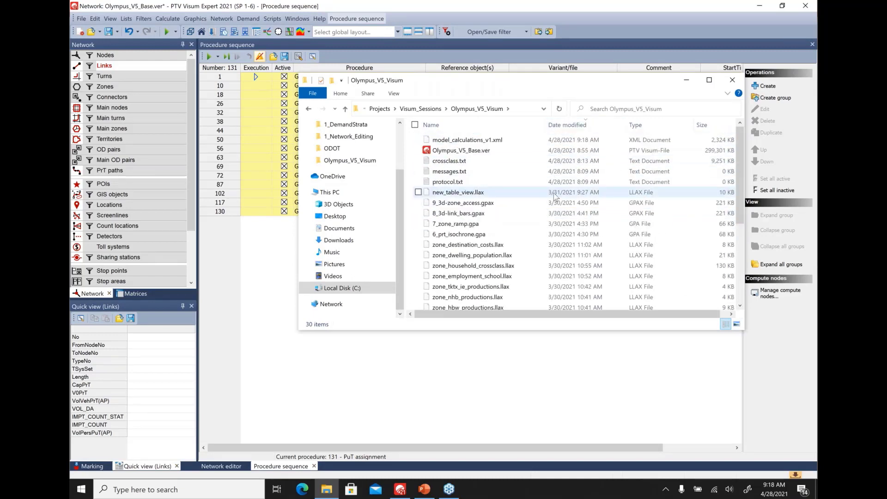
Open model_calculations_v1.xml in Notepad++ and enlarge the editor window to full height and further in width.
left_click(483, 142)
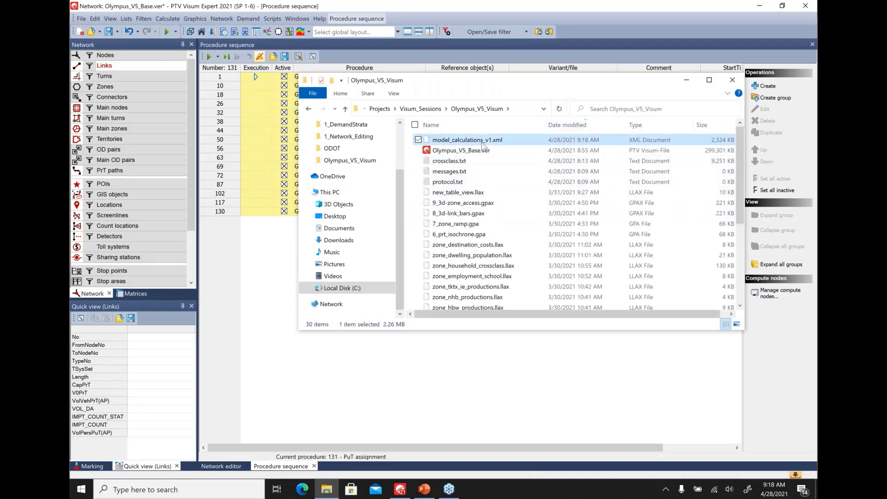
right_click(483, 144)
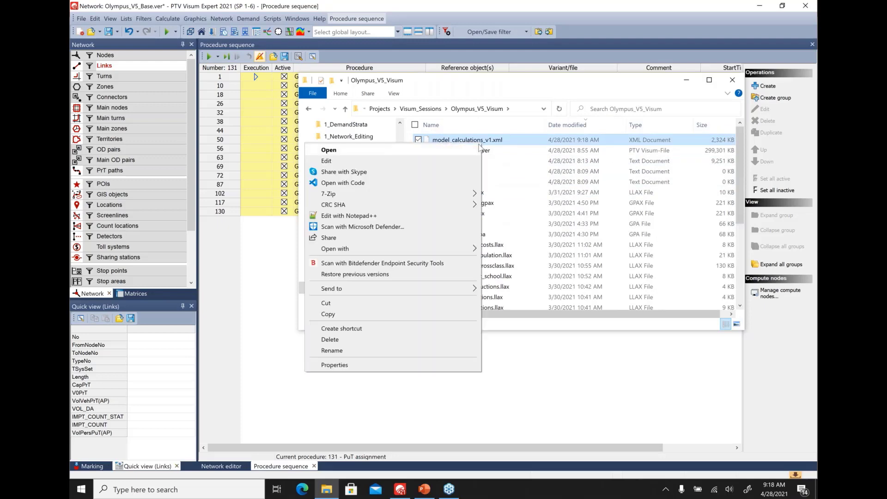
left_click(439, 217)
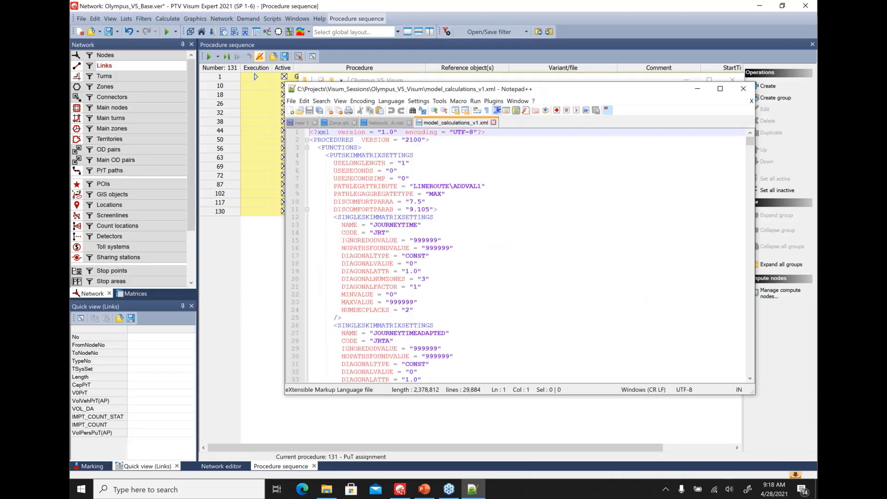
double_click(535, 75)
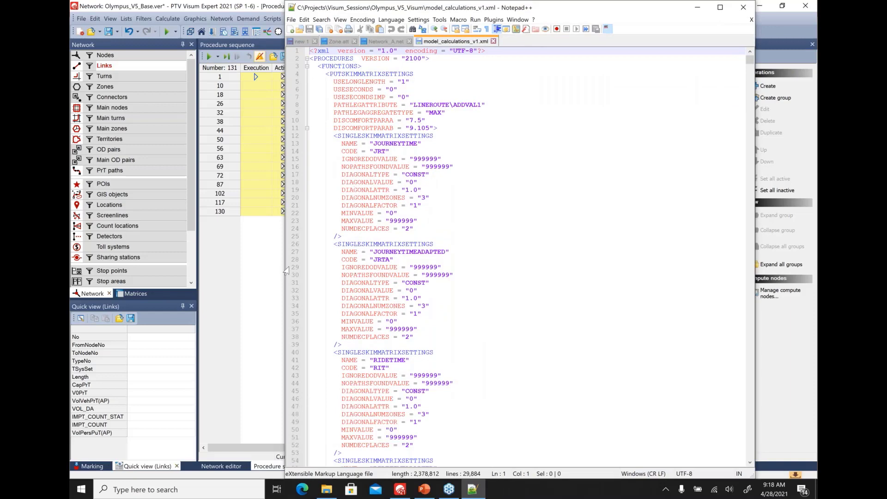
left_click_drag(281, 268, 147, 262)
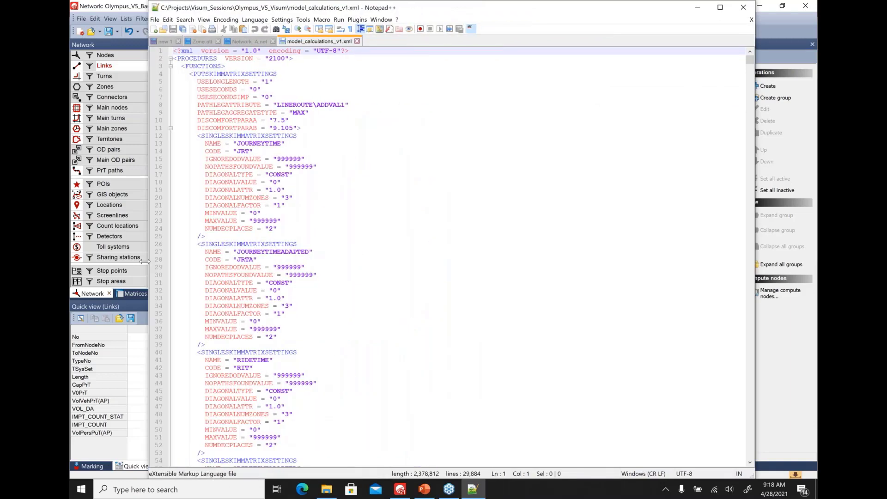
Examine the skim matrix settings and the demand attribute entries further down in model_calculations_v1.xml.
left_click_drag(194, 136, 296, 128)
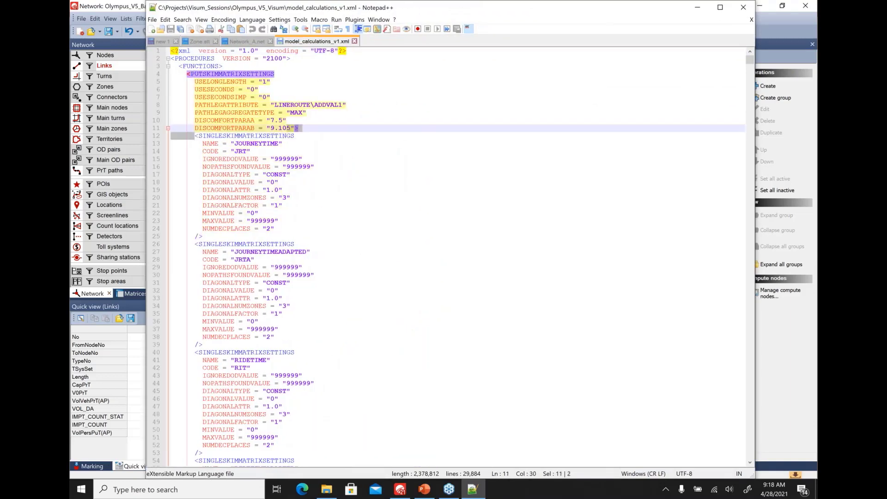
left_click(275, 158)
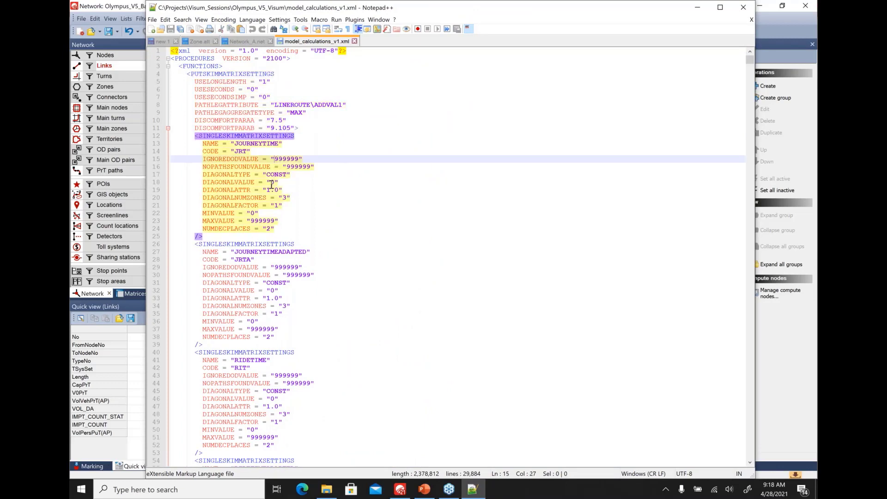
left_click(271, 198)
left_click(266, 229)
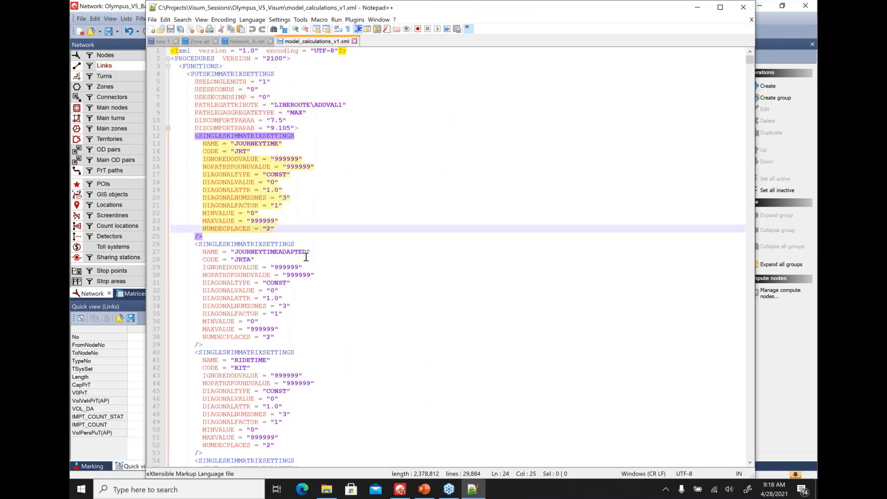
scroll(306, 257, "down", 5)
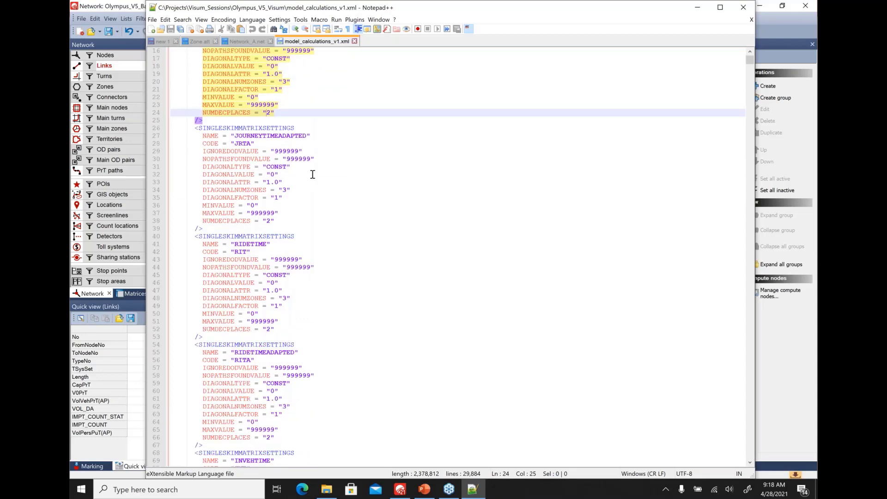
scroll(300, 189, "down", 18)
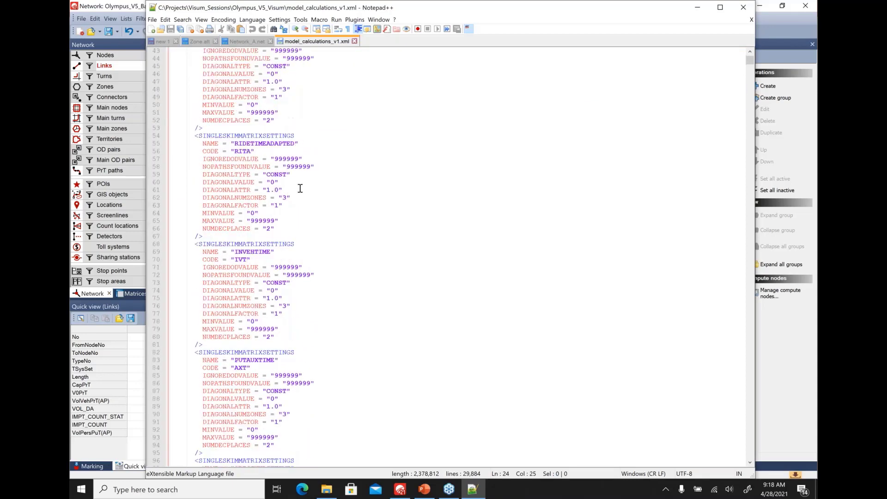
scroll(300, 188, "down", 4)
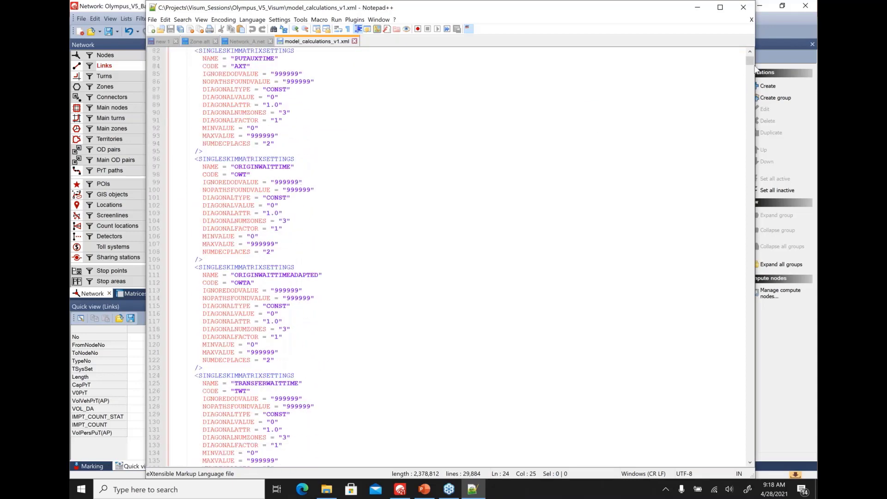
left_click_drag(749, 61, 753, 113)
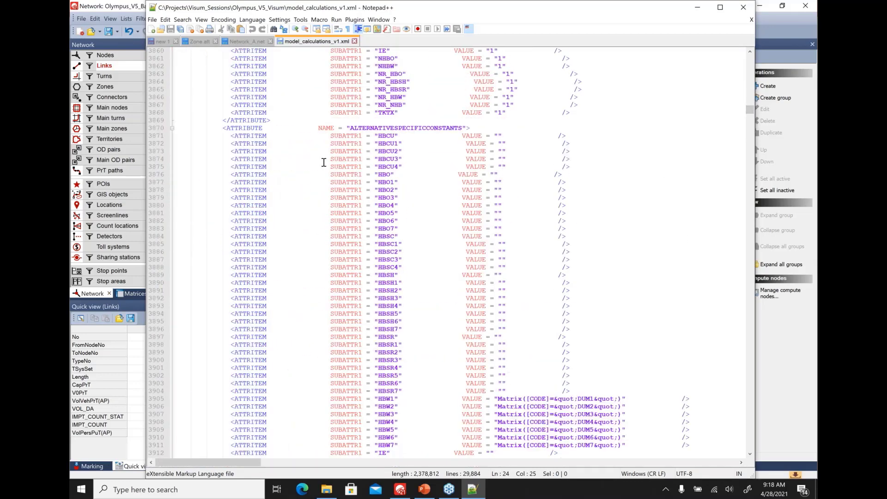
Close the Notepad++ window and minimise File Explorer to return to the Visum procedure sequence.
left_click(739, 8)
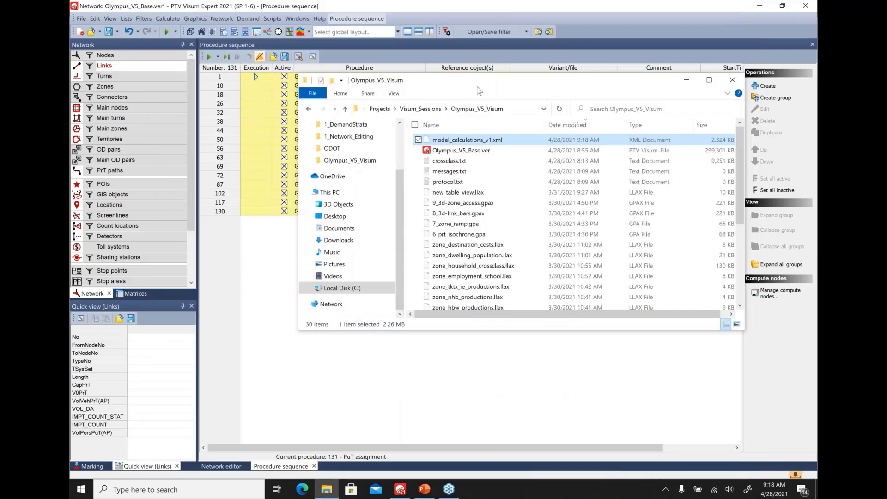
left_click_drag(479, 90, 487, 128)
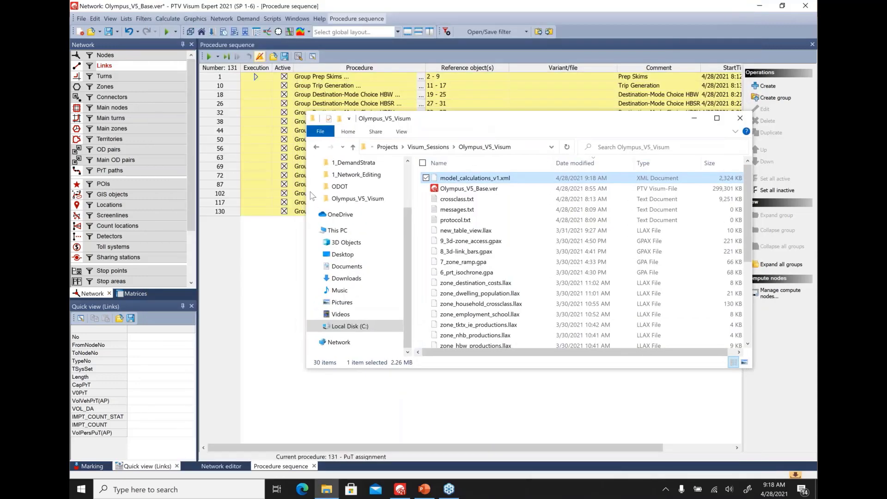
left_click(694, 118)
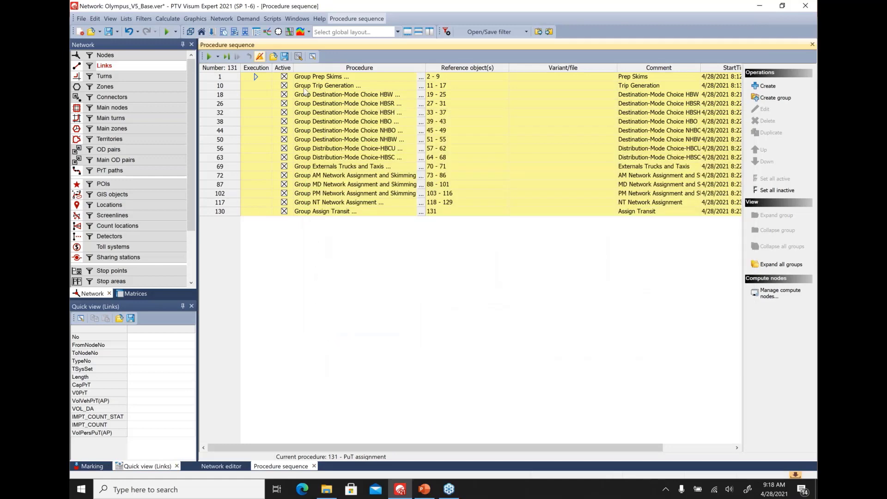
Read the procedure parameters from model_calculations_v1.xml with the option to replace the procedure sequence.
left_click(273, 57)
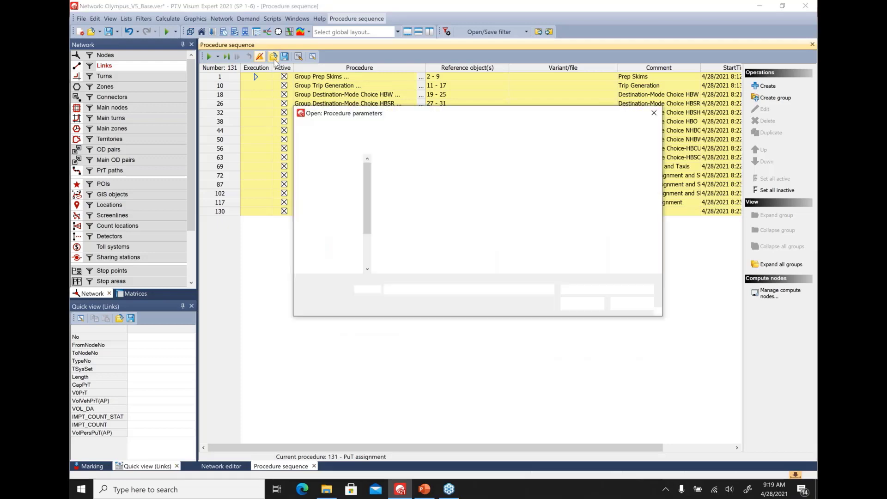
left_click(434, 201)
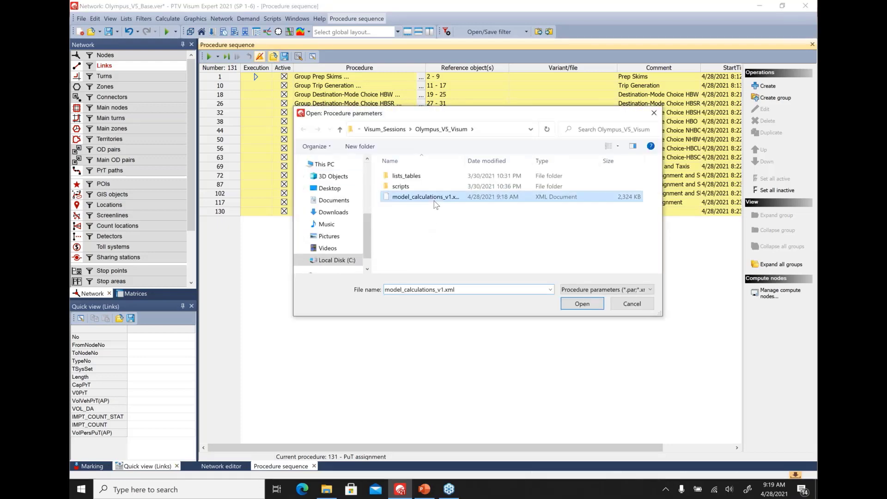
left_click(579, 306)
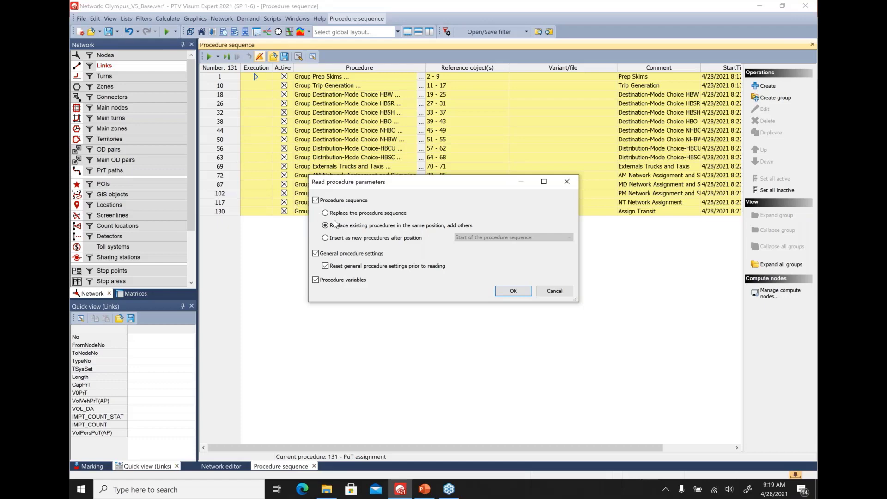
left_click(343, 238)
left_click(516, 238)
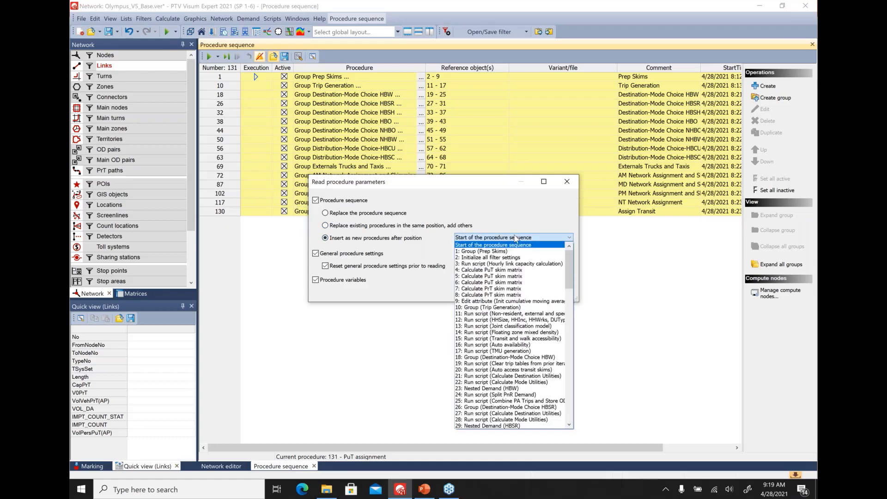
left_click(515, 238)
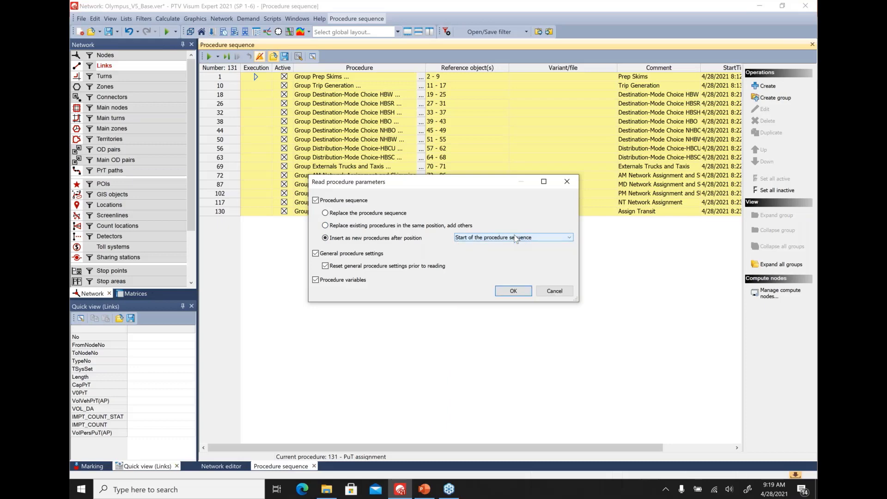
left_click(360, 214)
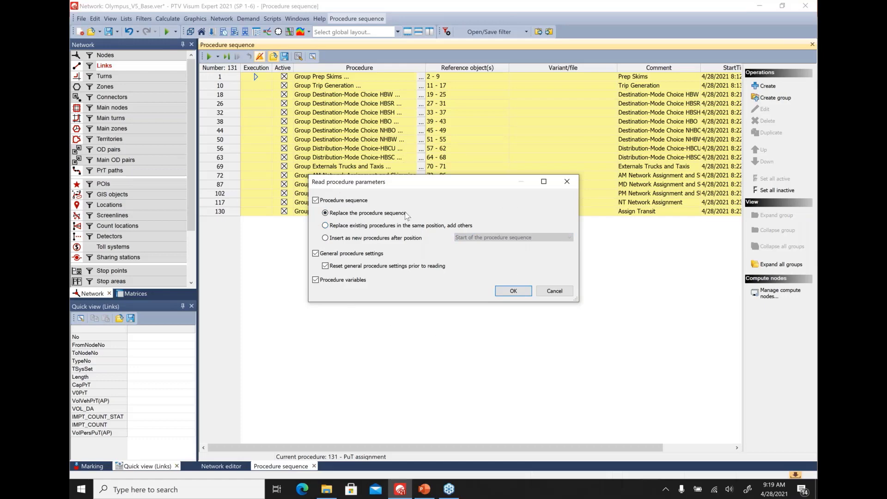
left_click(514, 291)
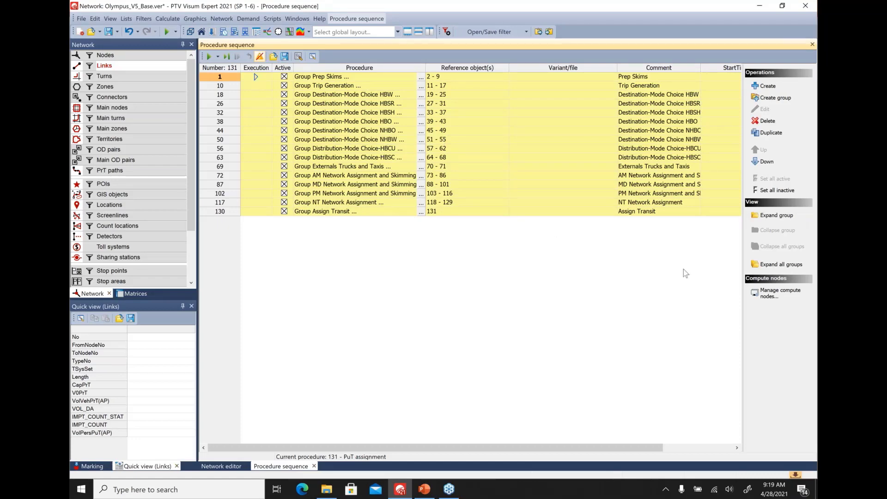
Expand all groups of the procedure sequence, and set all procedures inactive and active again.
left_click(781, 267)
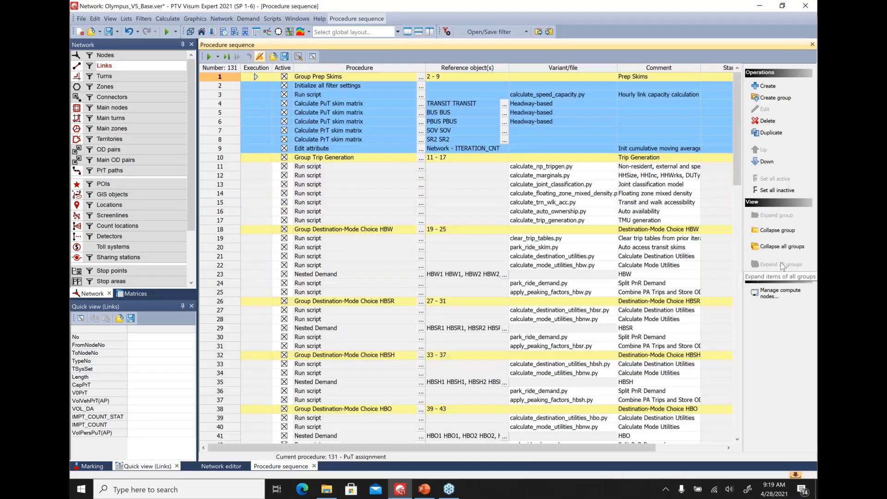
left_click(253, 87)
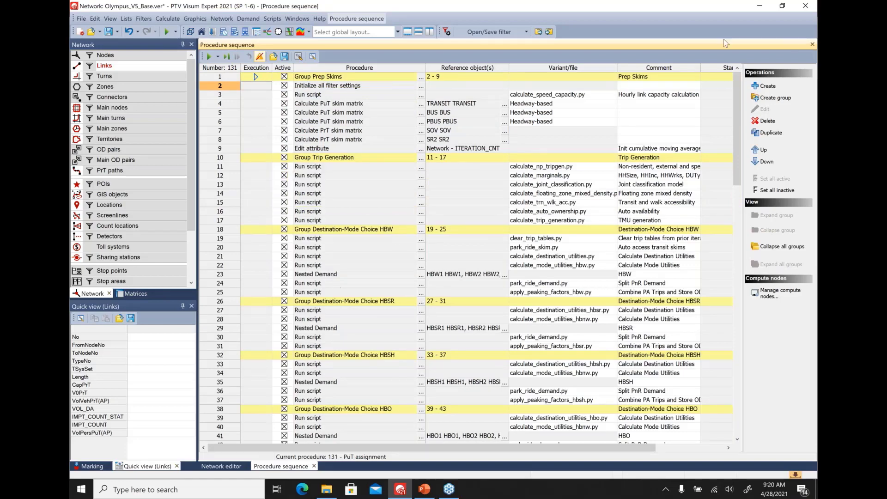
left_click_drag(740, 95, 720, 81)
left_click(784, 196)
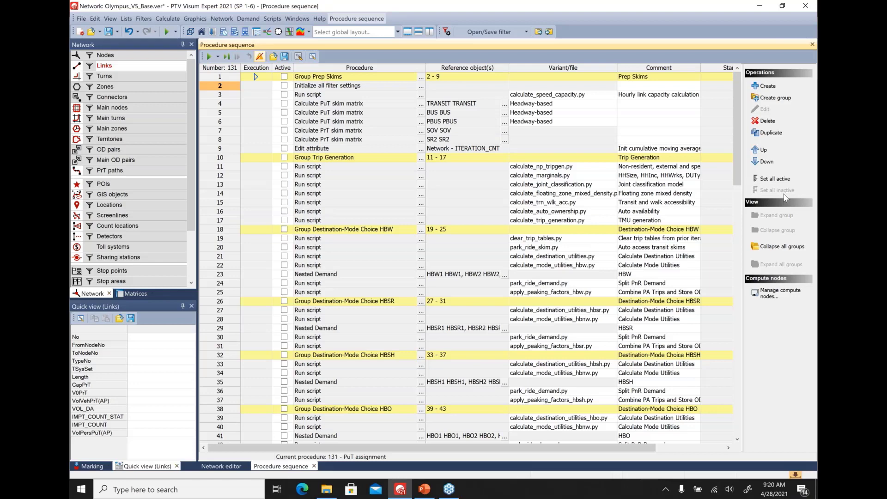
left_click(781, 180)
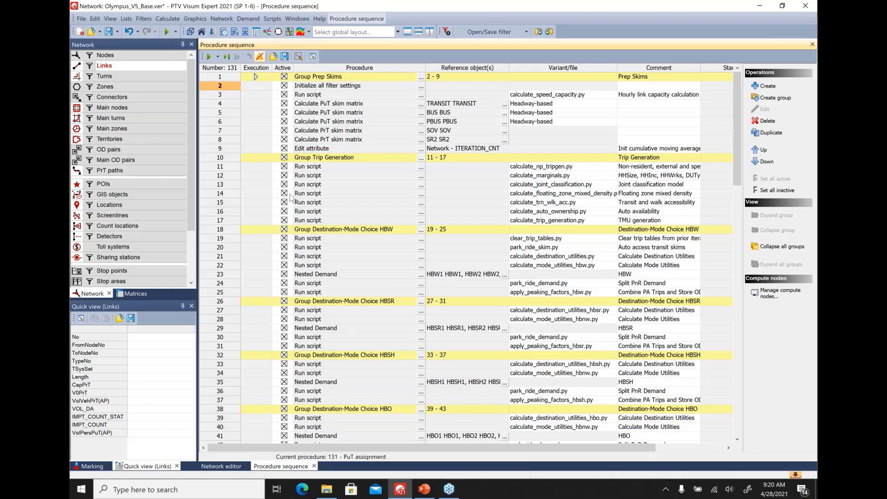
Open the general procedure settings and view the PrT link VD functions and the impedance settings.
left_click(299, 56)
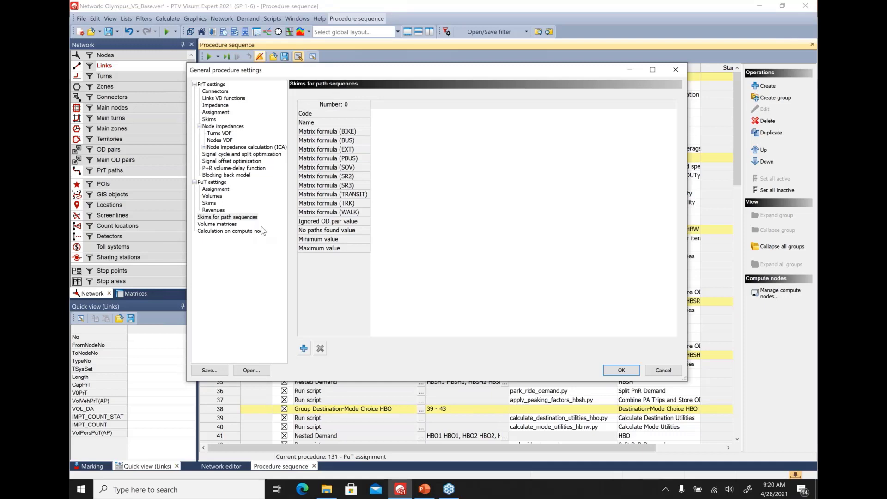
left_click(214, 98)
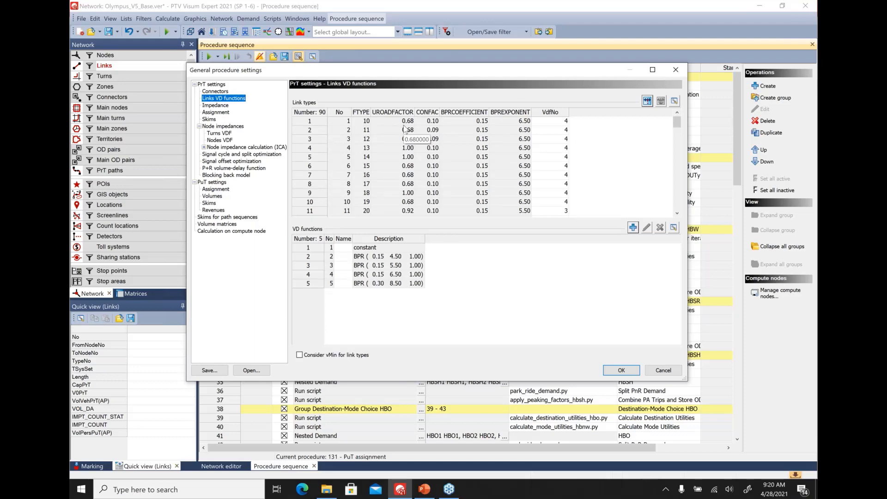
left_click(215, 106)
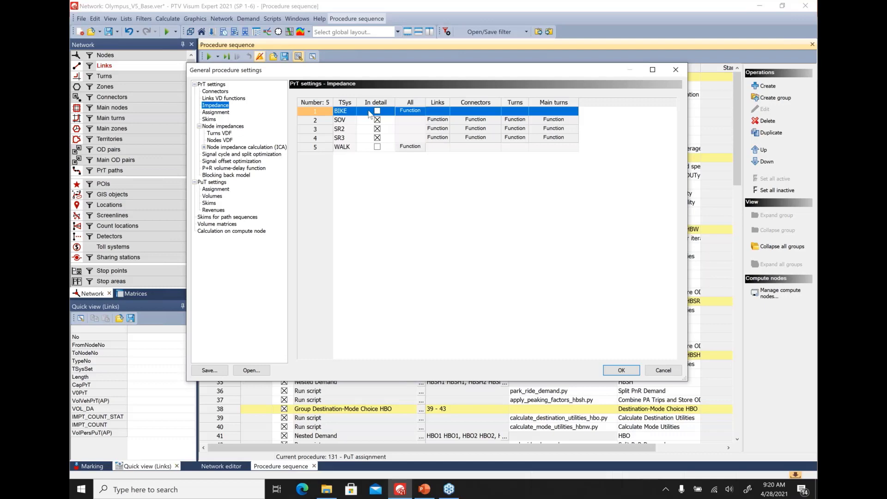
Extend the BIKE impedance function by adding the Length attribute with a coefficient of 30.
left_click(410, 113)
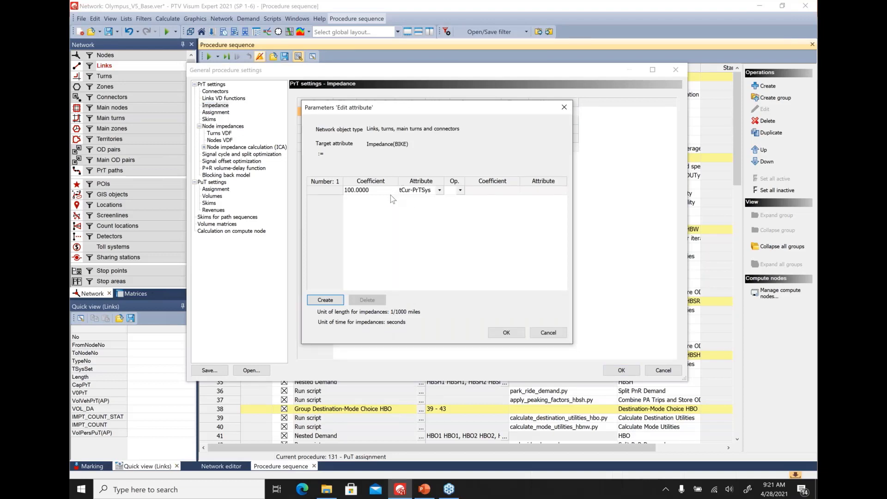
left_click_drag(420, 113, 424, 146)
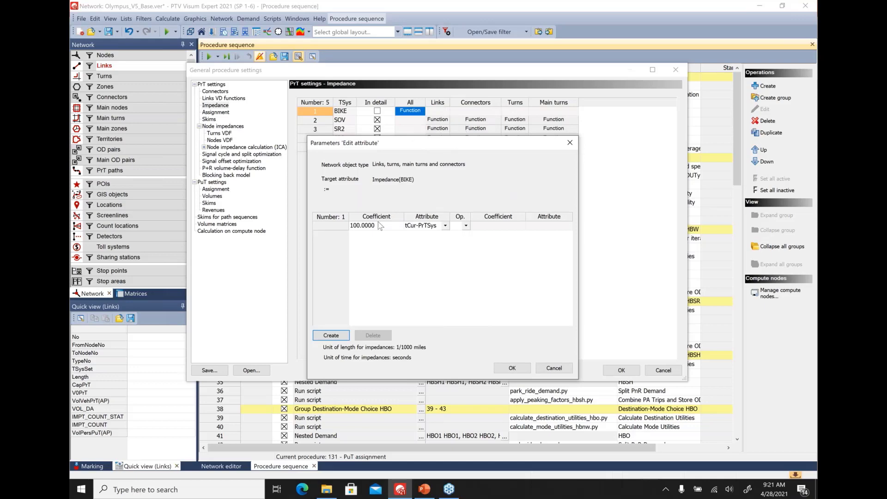
left_click(466, 226)
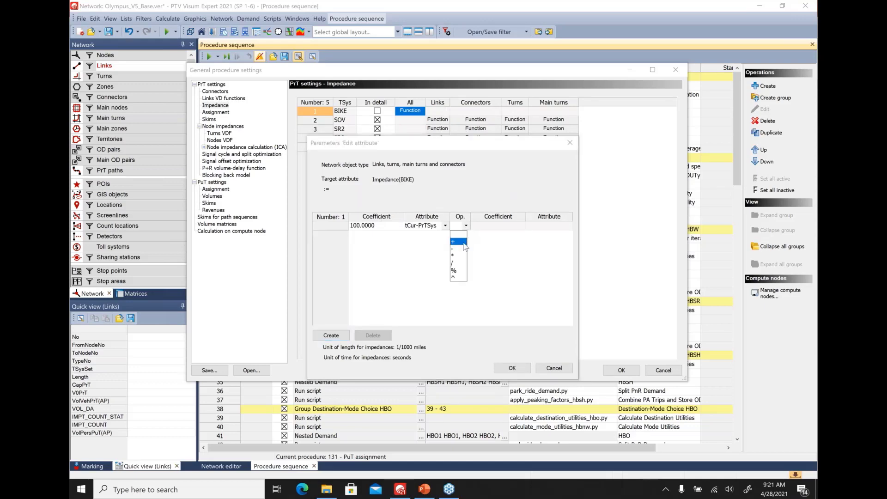
left_click(465, 241)
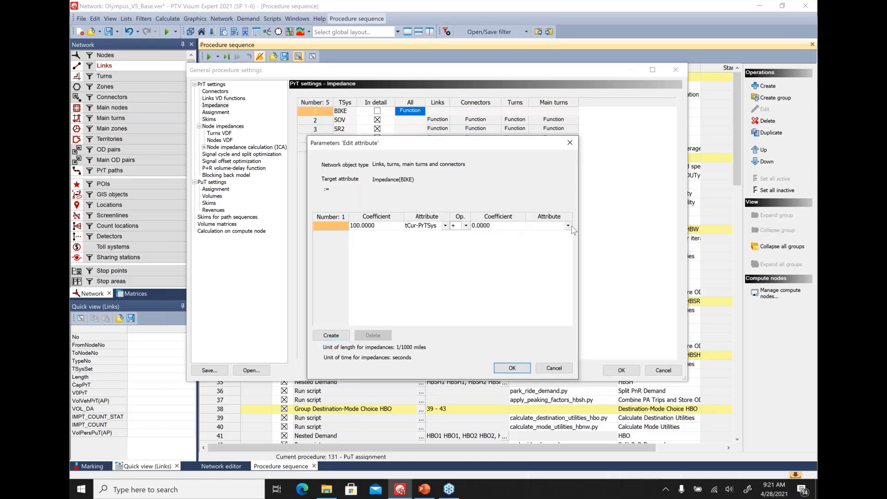
left_click(569, 226)
left_click(561, 242)
left_click(505, 226)
left_click(388, 226)
left_click(497, 226)
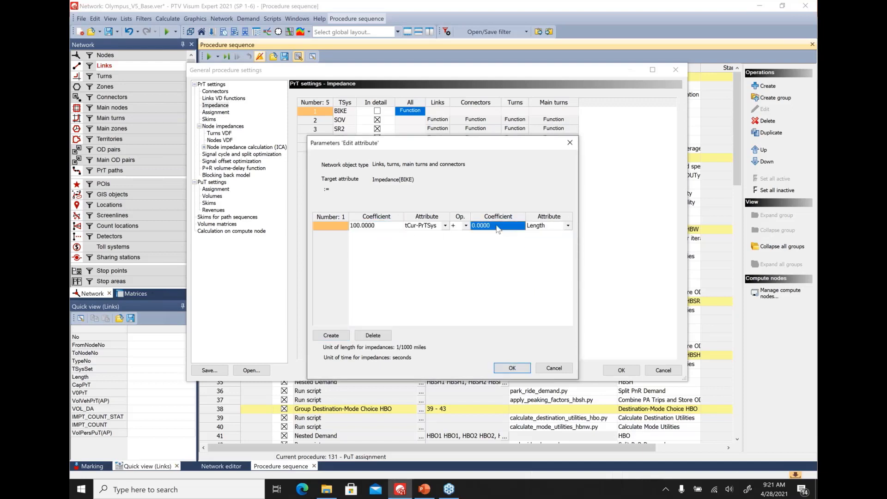
type("30")
key("Return")
key("Return")
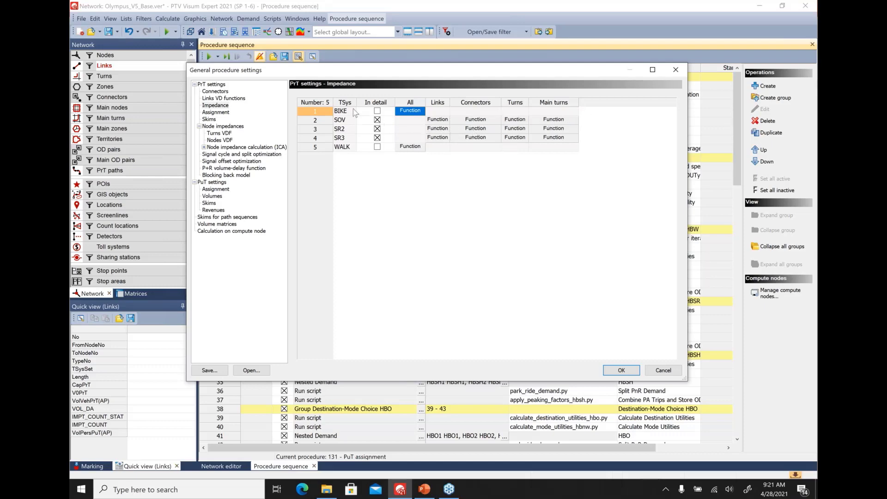
In the PrT assignment settings, try a fixed base volume with detailed calculation, disable it again, and save paths as connections.
left_click(226, 113)
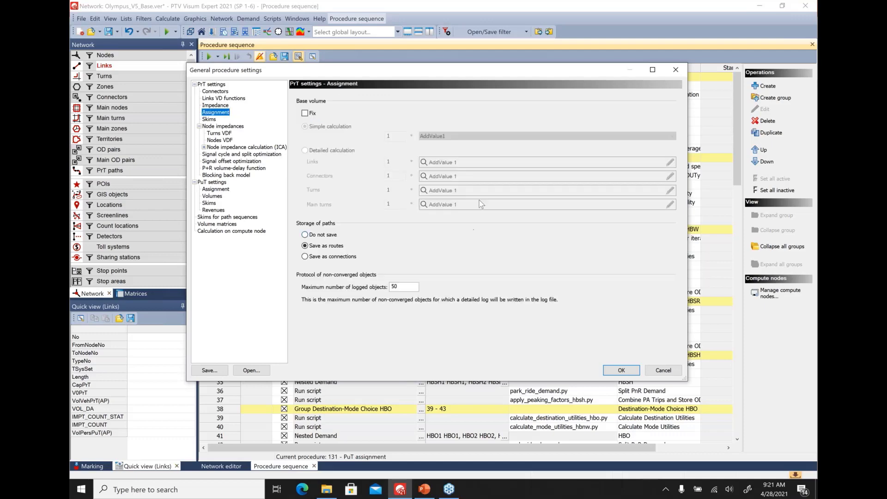
left_click(304, 113)
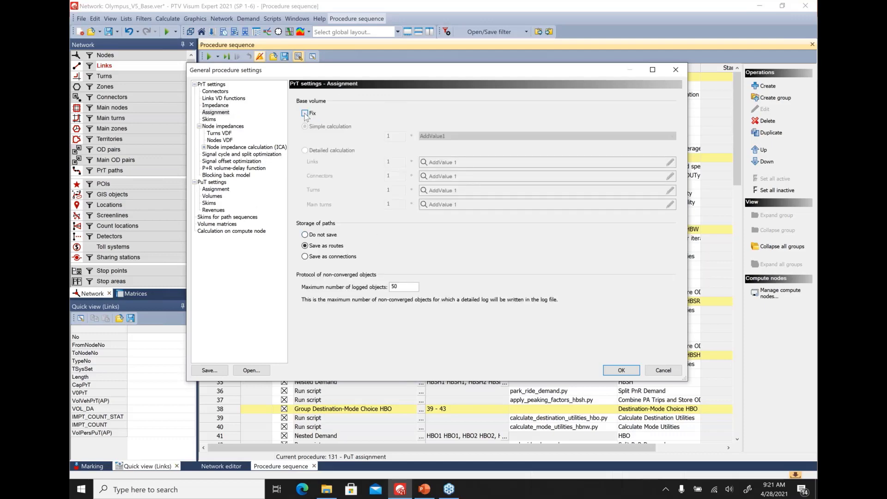
left_click(587, 136)
left_click(588, 139)
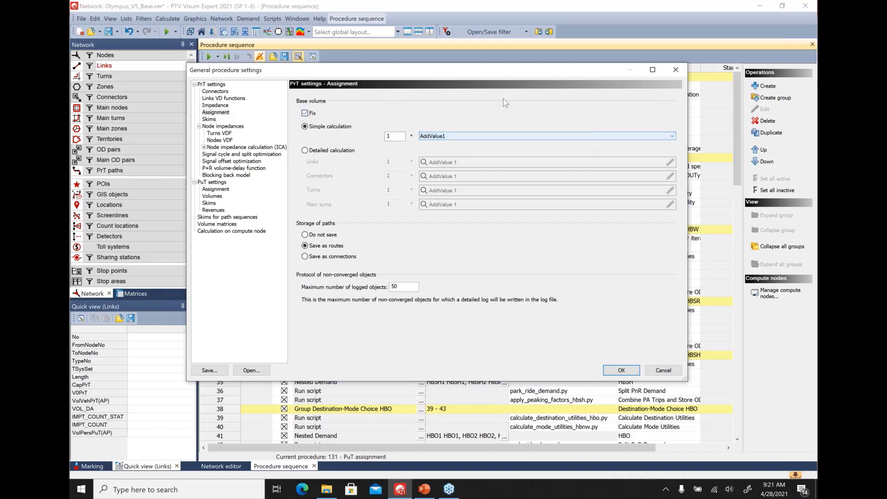
left_click(308, 151)
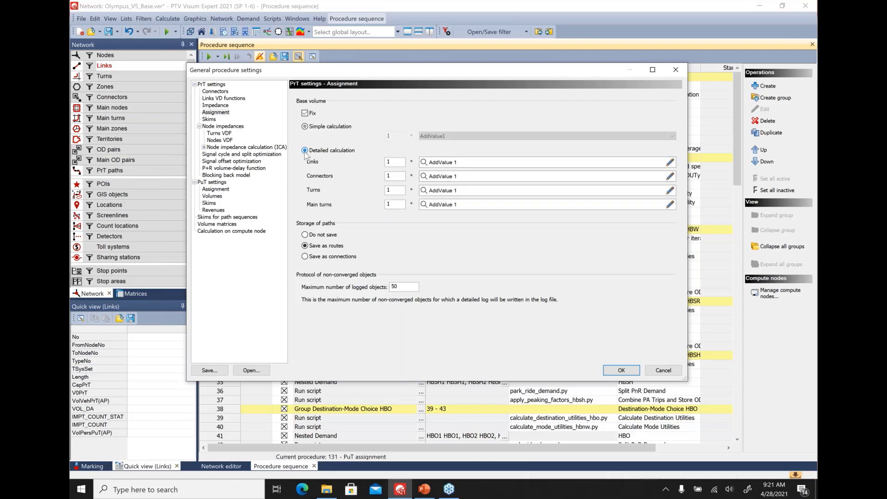
left_click(670, 163)
left_click_drag(549, 127, 559, 230)
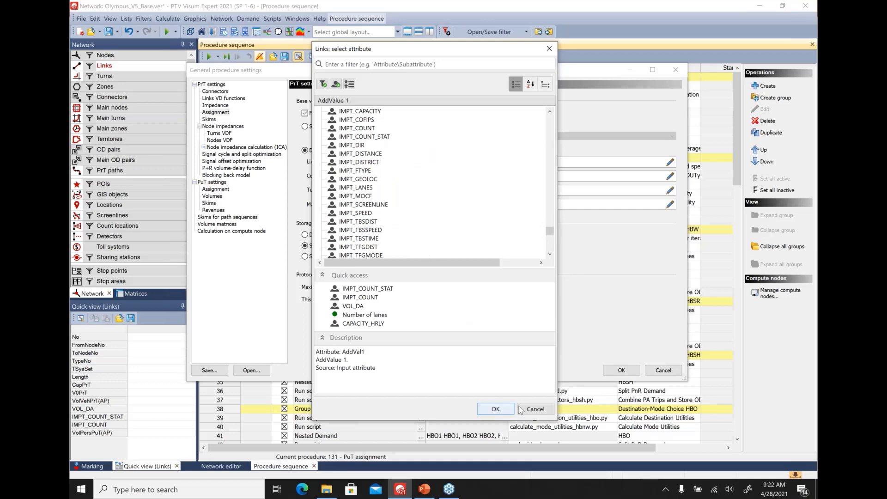
left_click(536, 409)
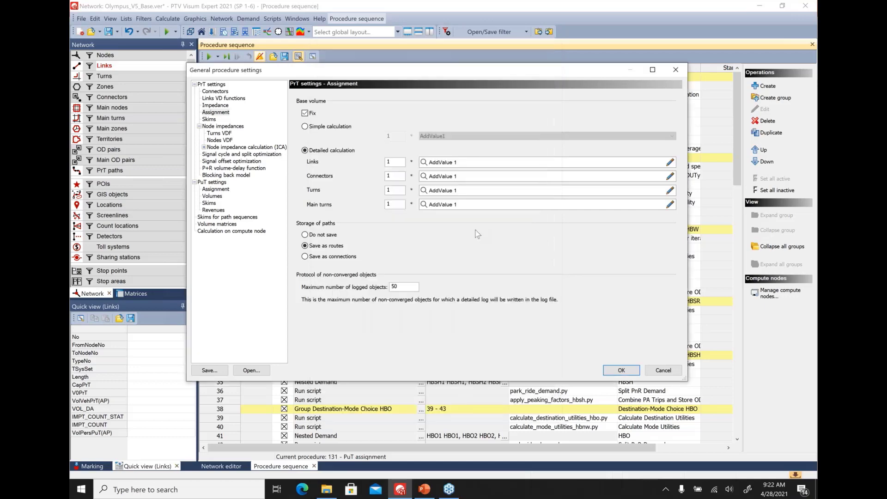
left_click(305, 113)
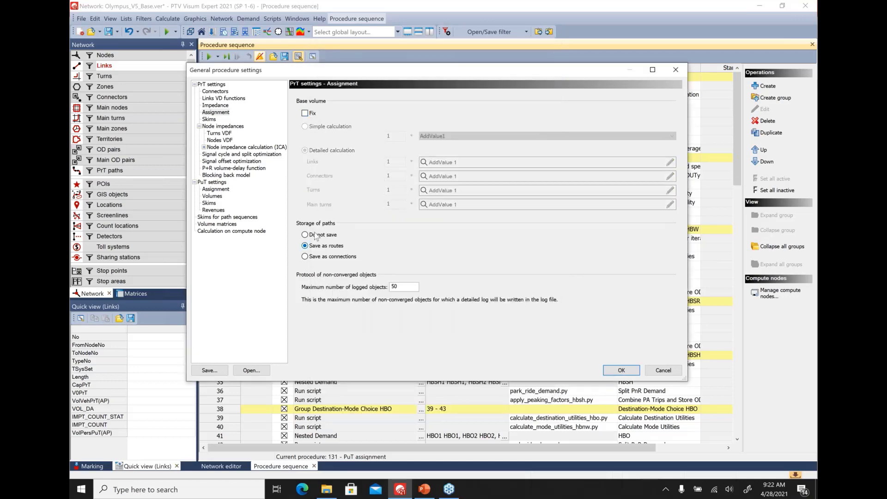
left_click(307, 256)
Open the PrT skim settings and try taking the main diagonal of skim t0 from a zone attribute.
left_click(208, 120)
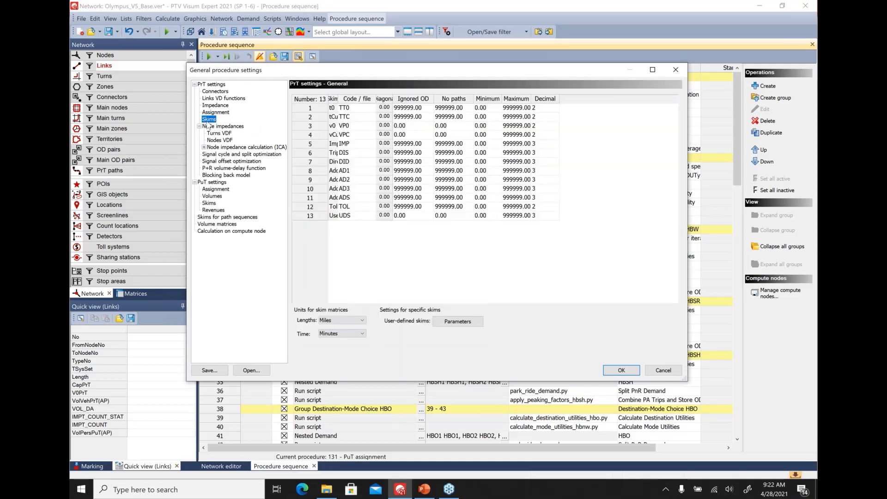
double_click(386, 108)
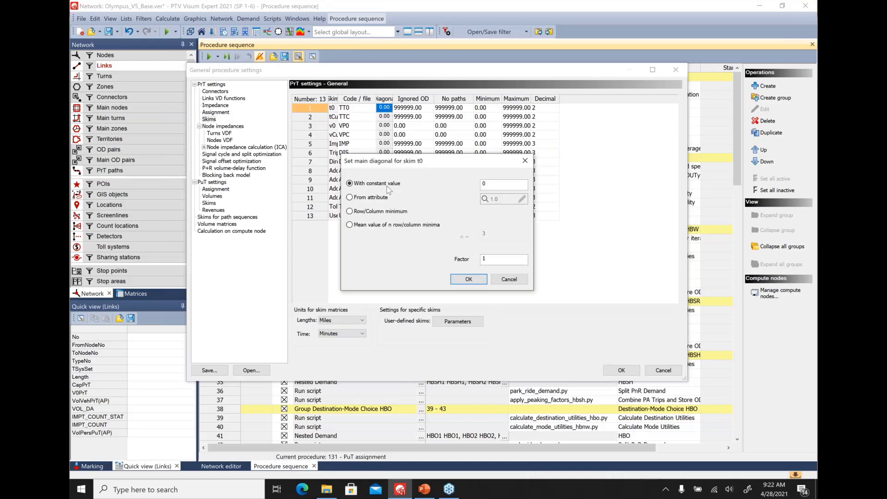
double_click(490, 185)
left_click(360, 199)
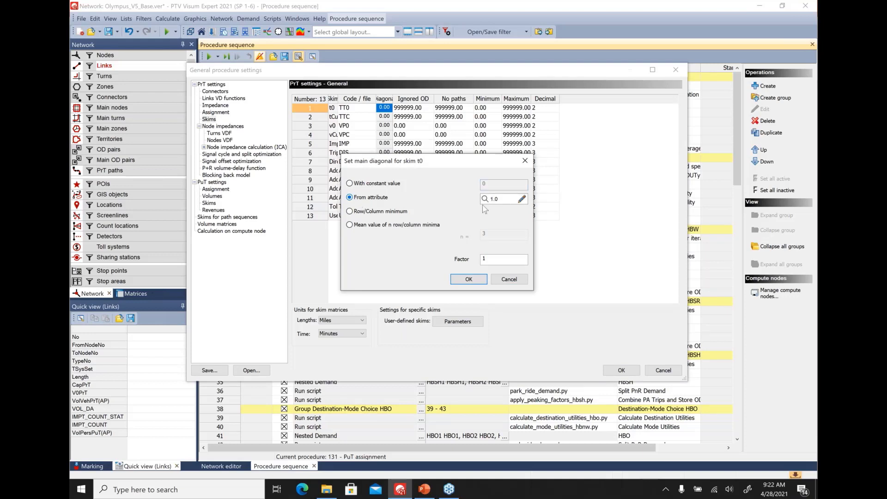
left_click(522, 199)
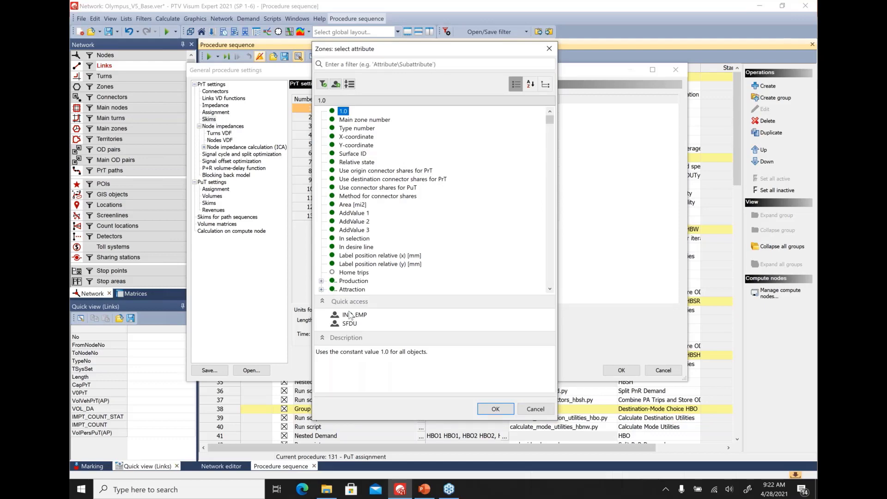
left_click(541, 411)
Try the row/column minimum and mean value options for the t0 main diagonal, and discard the changes.
left_click(392, 213)
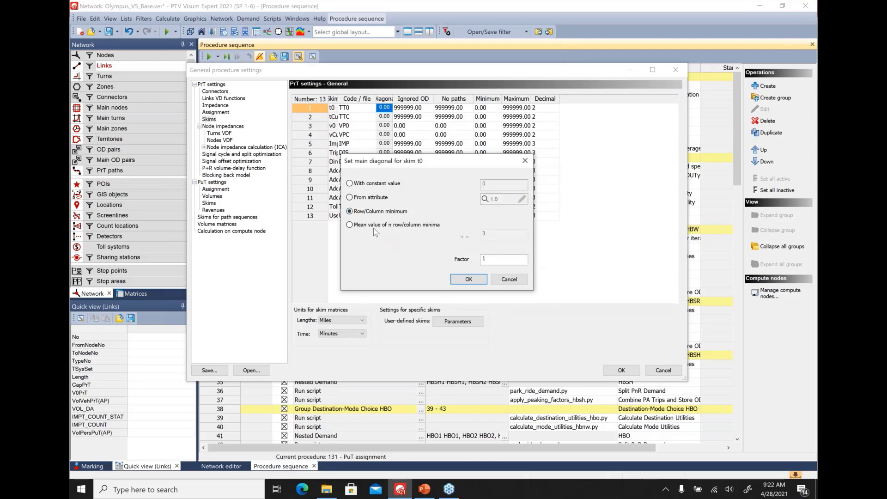
left_click(374, 225)
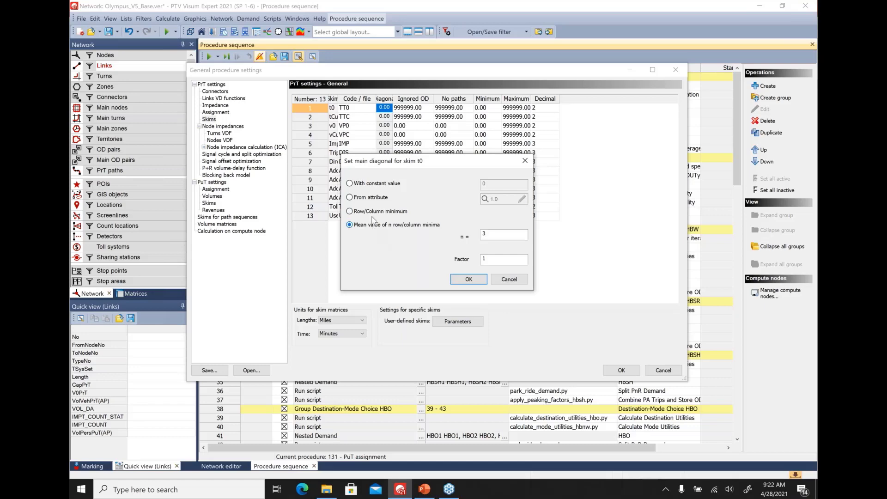
left_click(374, 213)
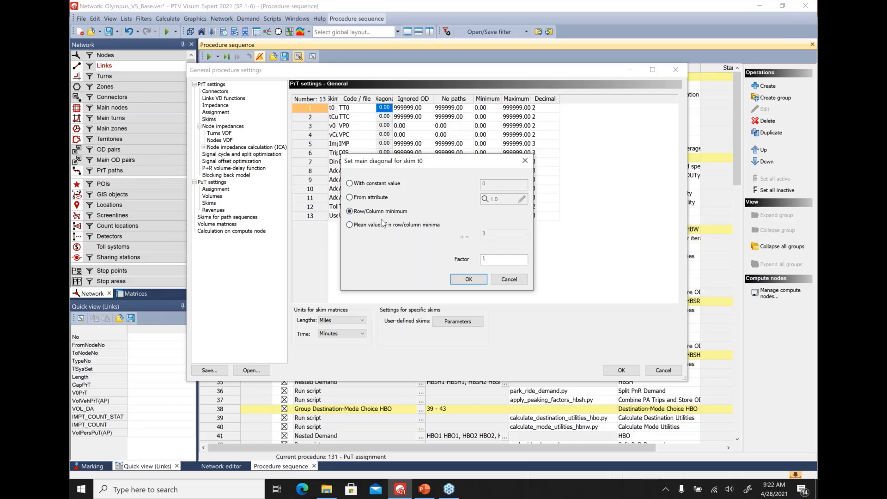
double_click(498, 260)
left_click(509, 279)
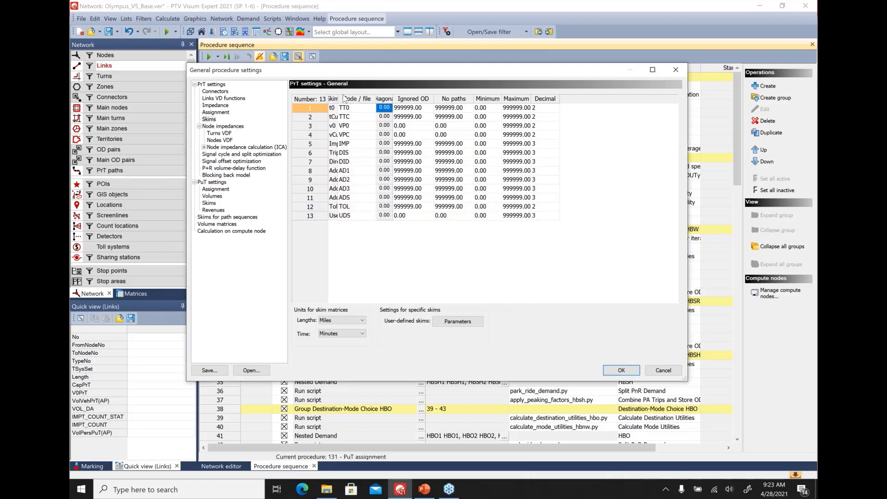
Widen the PrT skim table columns to read the skim names, and view the PuT skim settings.
left_click_drag(359, 96, 385, 98)
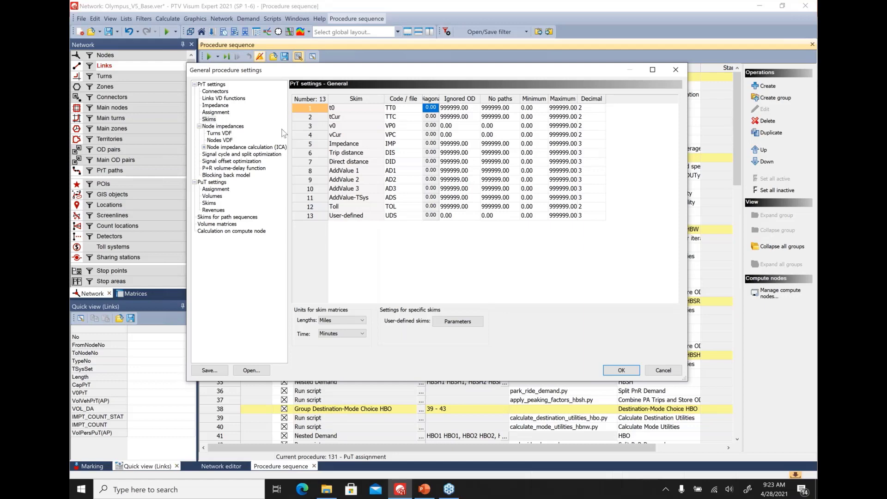
left_click(209, 203)
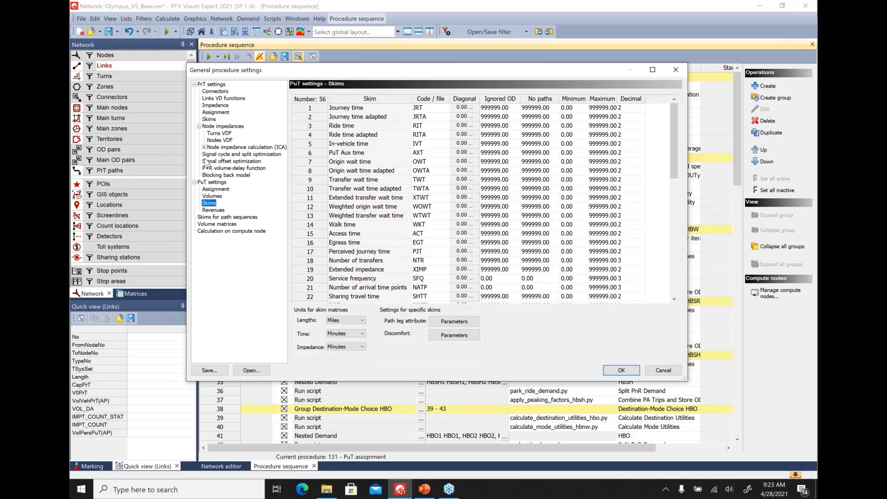
Review the standard methods available for PrT node impedances and keep Turns VDF.
left_click(221, 128)
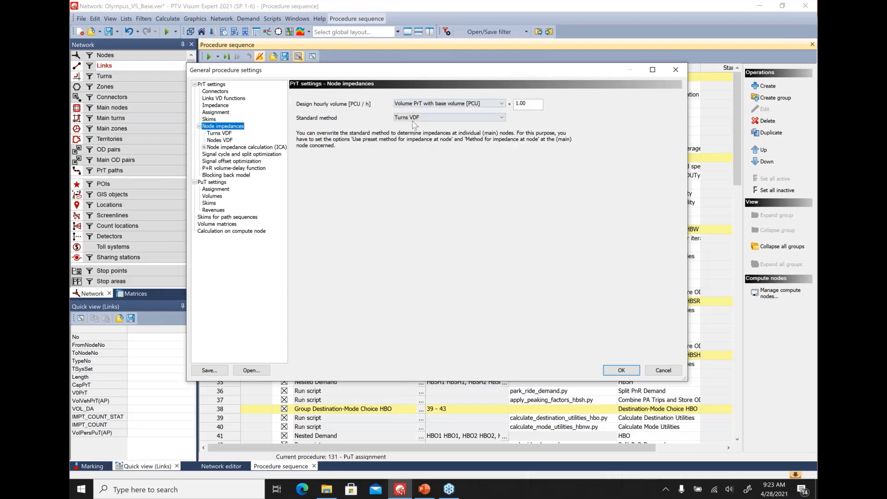
left_click(453, 119)
left_click(453, 118)
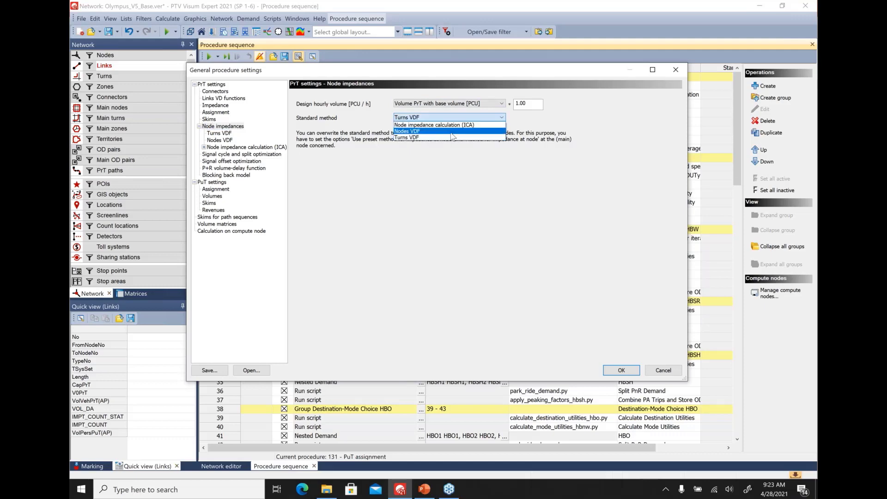
left_click(477, 138)
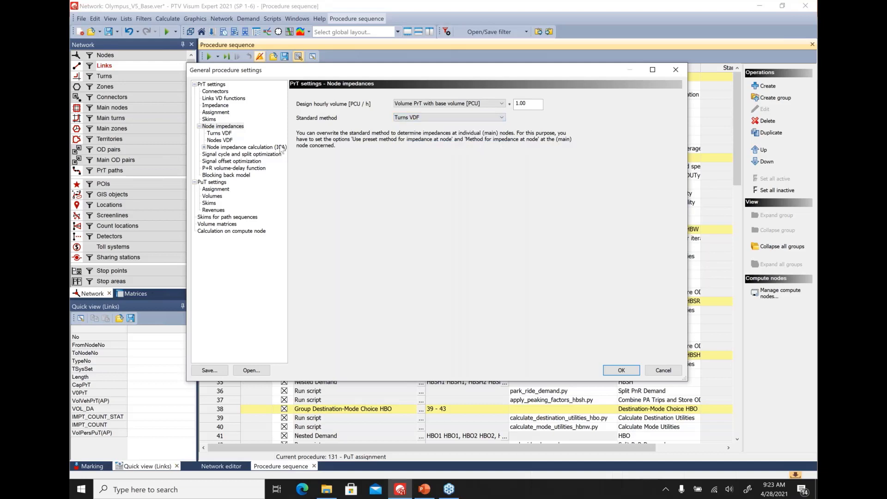
Add a BPR volume-delay function to the Turns VDF settings, checking the available function types.
left_click(220, 134)
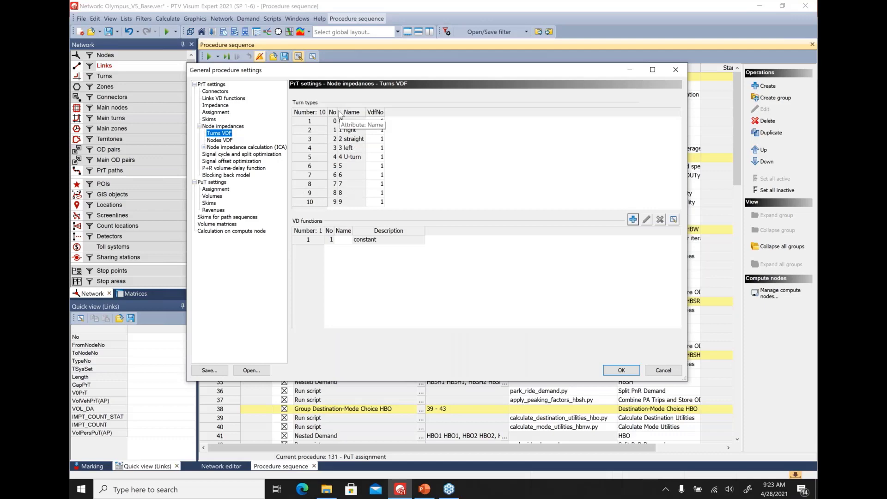
left_click_drag(339, 113, 354, 113)
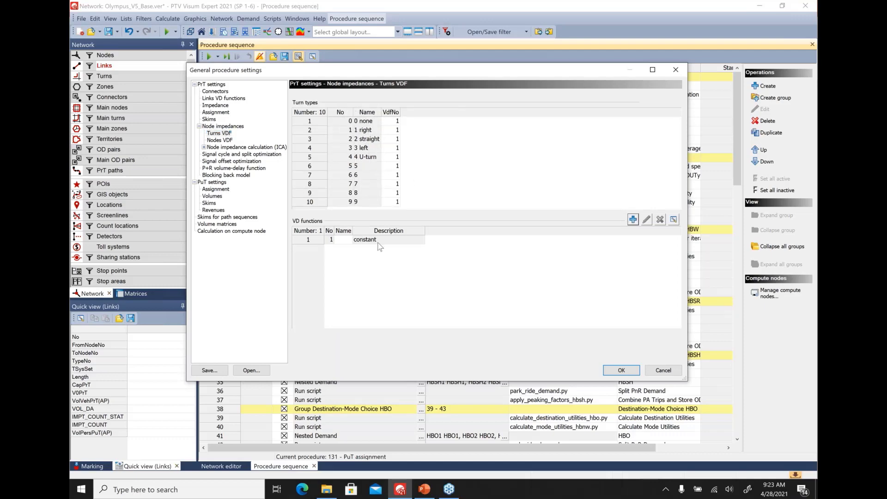
left_click(634, 220)
left_click(505, 142)
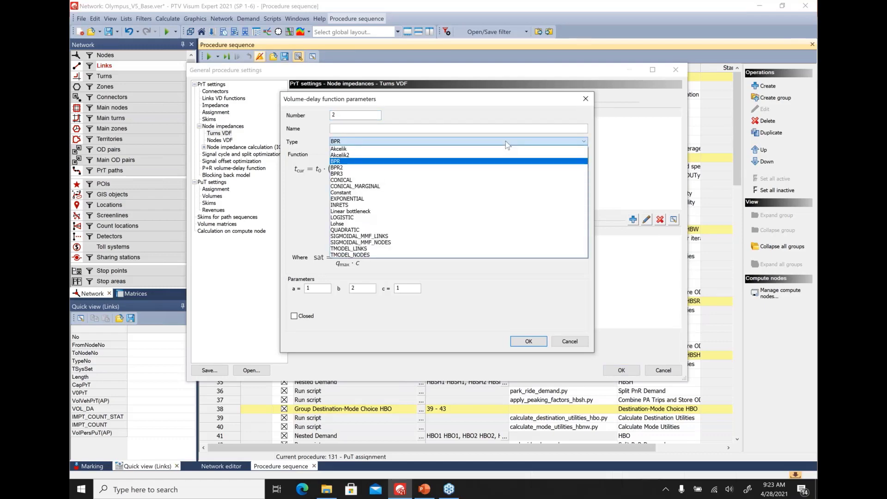
left_click(505, 142)
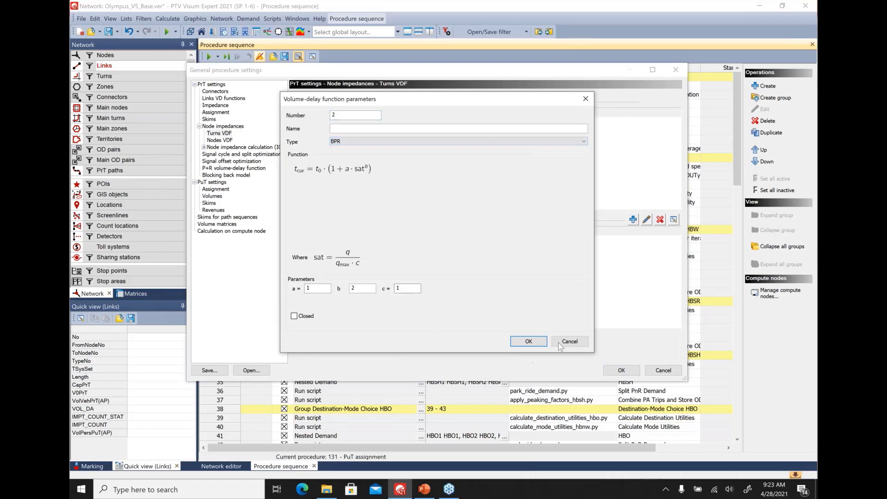
left_click(569, 342)
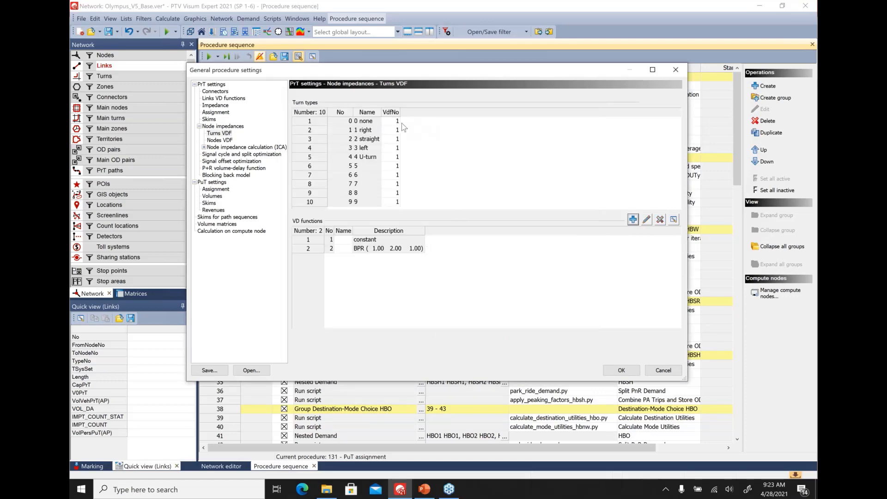
Check the VDF number assignments of the right, straight, left and U-turn types, and view the Nodes VDF settings.
left_click(392, 130)
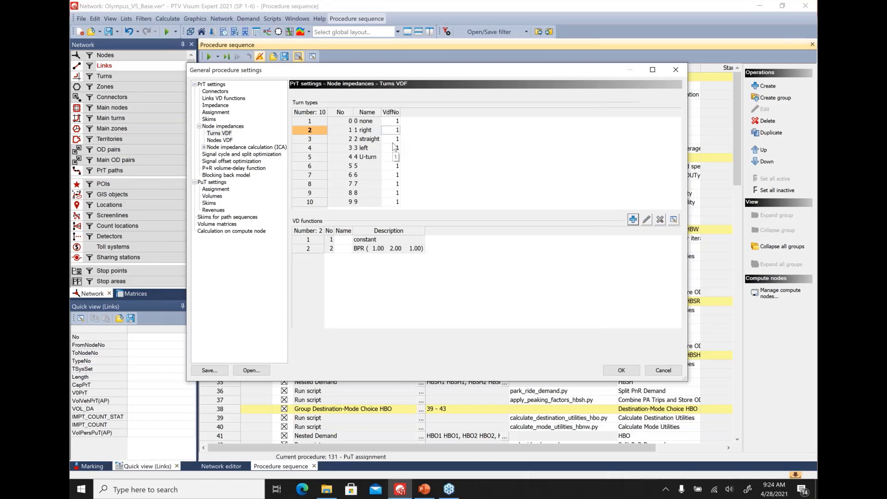
left_click(392, 139)
left_click(392, 149)
left_click(393, 158)
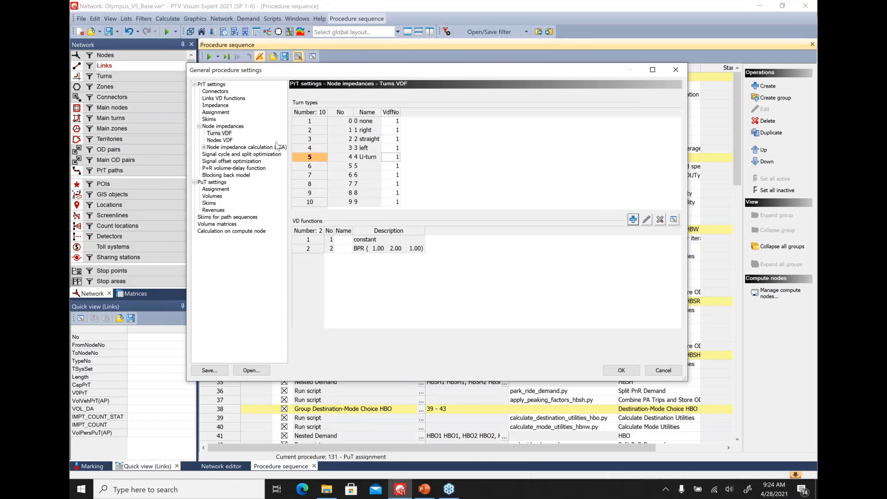
left_click(219, 140)
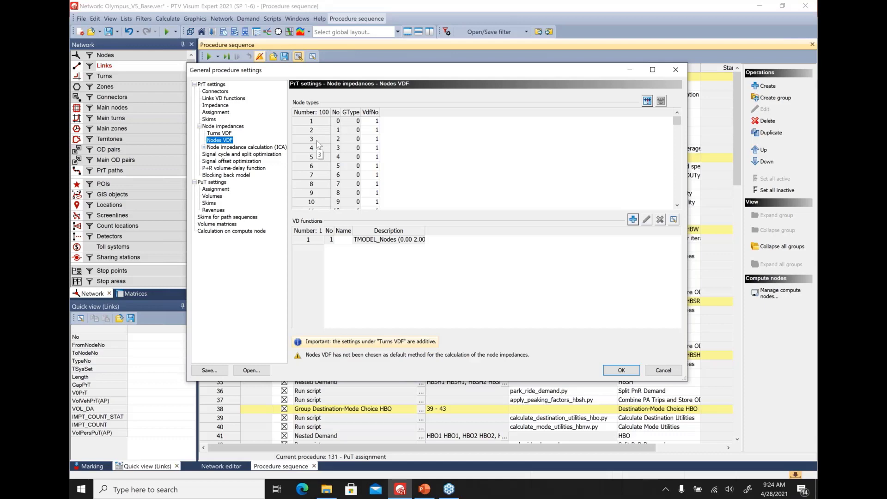
Open the PuT assignment settings and review the options for saving paths and volumes.
left_click(212, 183)
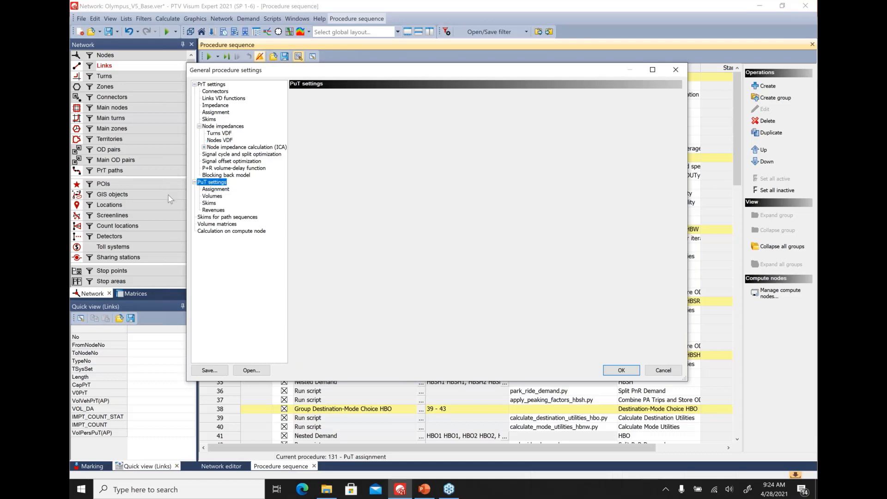
left_click(215, 190)
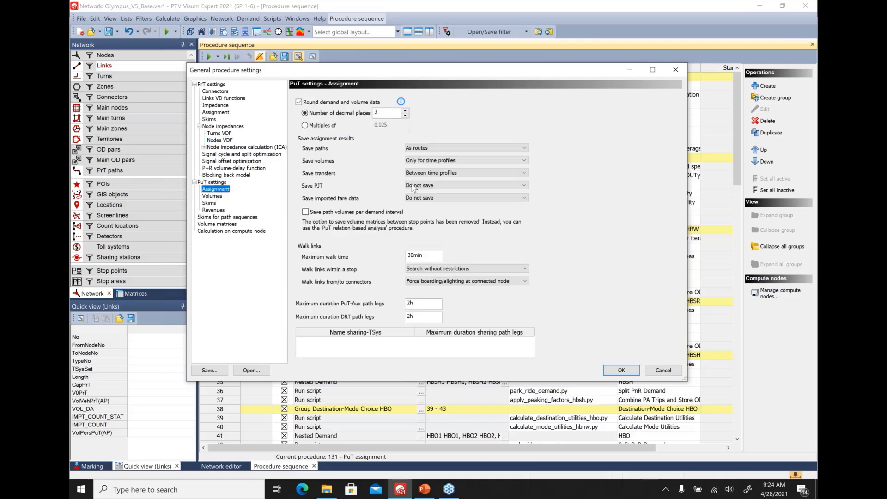
left_click(525, 149)
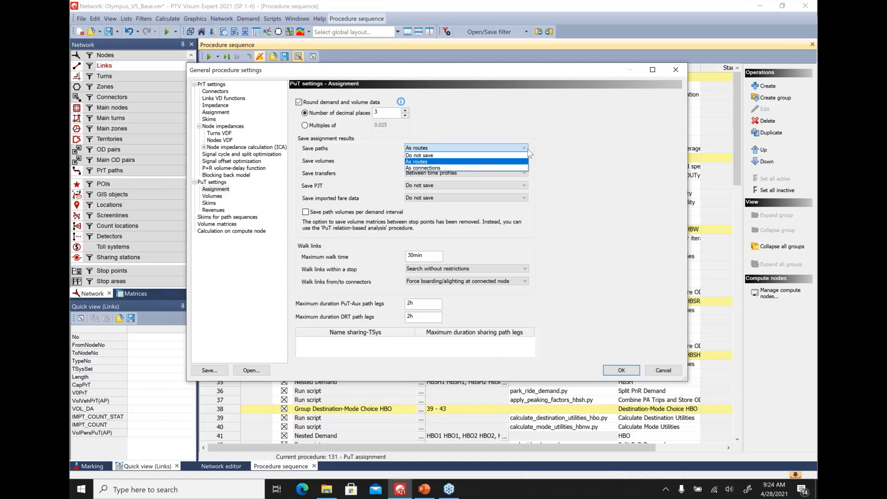
left_click(528, 149)
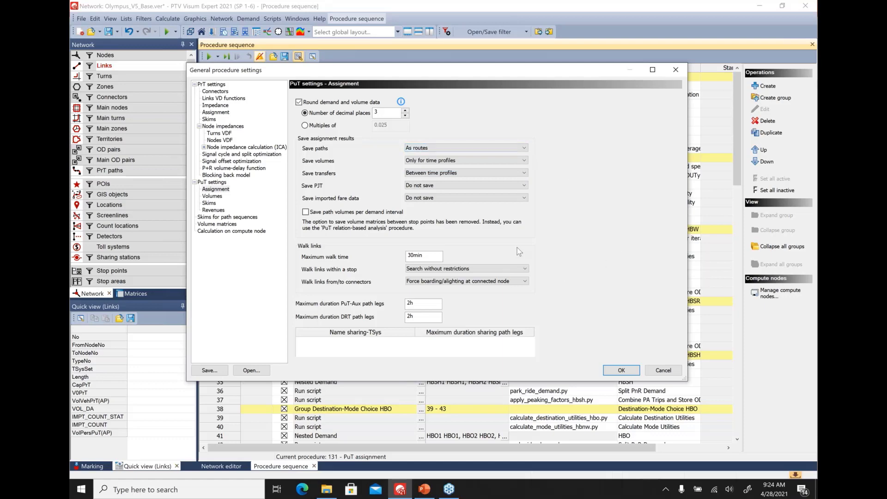
left_click(528, 161)
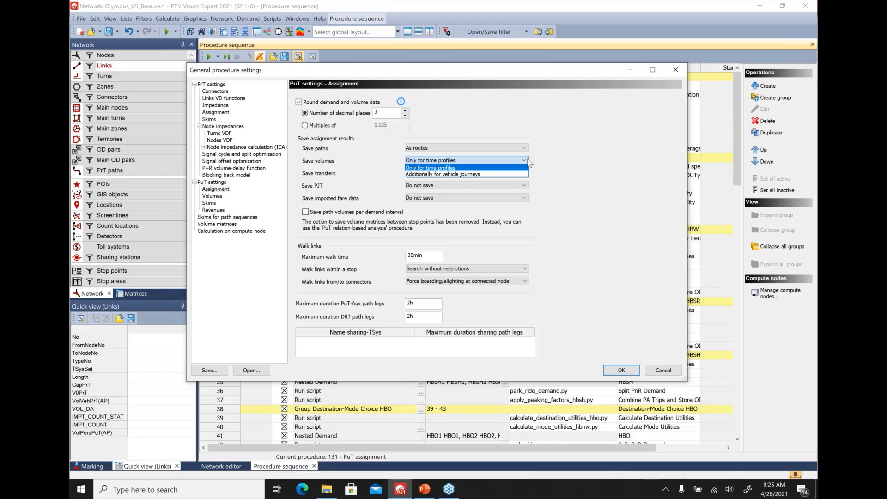
left_click(576, 168)
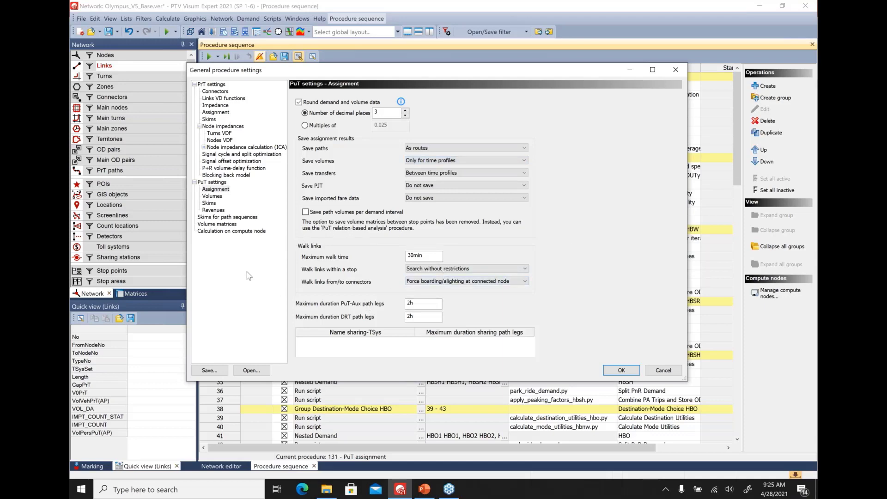
Review the PuT walk link options for maximum walk time, stops and connectors, and close the general procedure settings without saving.
left_click_drag(422, 256, 381, 255)
left_click(494, 272)
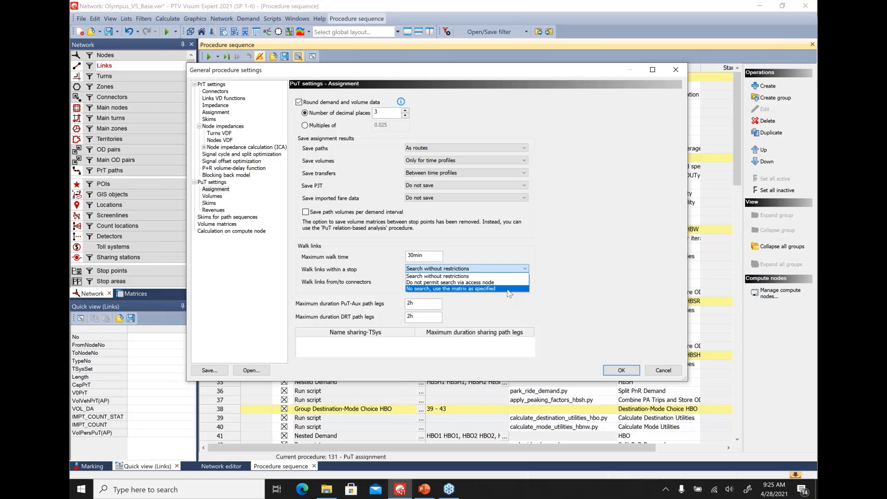
key("Escape")
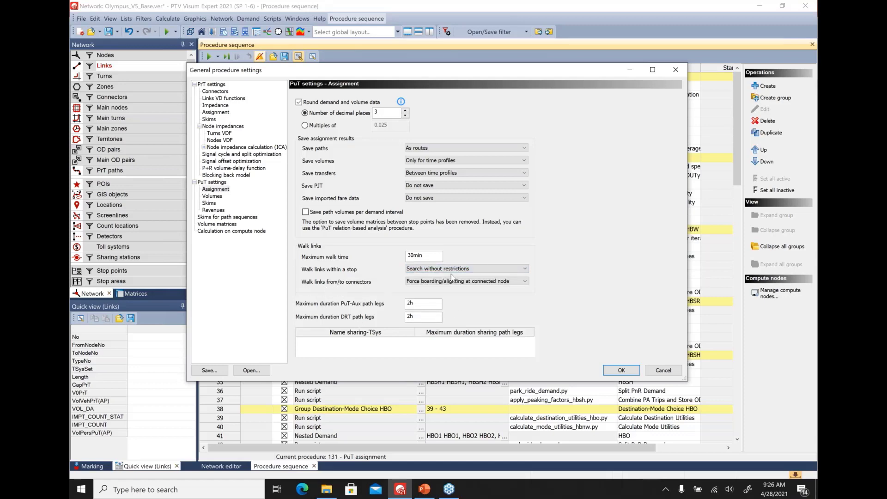
left_click(525, 281)
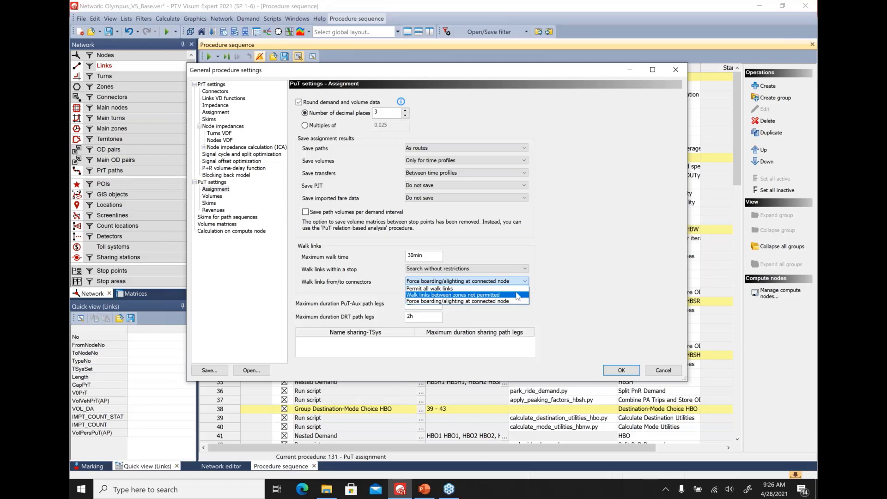
left_click(608, 274)
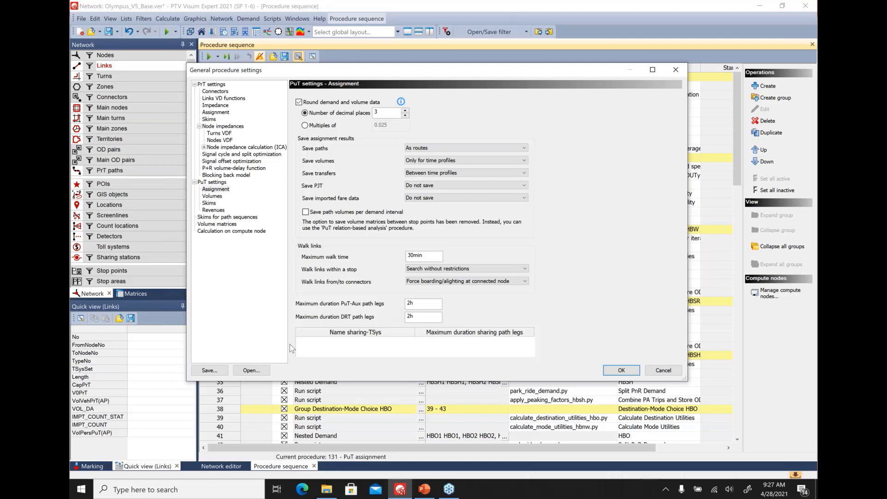
left_click(664, 371)
Move the execution arrow down the procedure sequence to the PrT skim matrix calculation for SOV in row 7.
left_click_drag(256, 75, 257, 87)
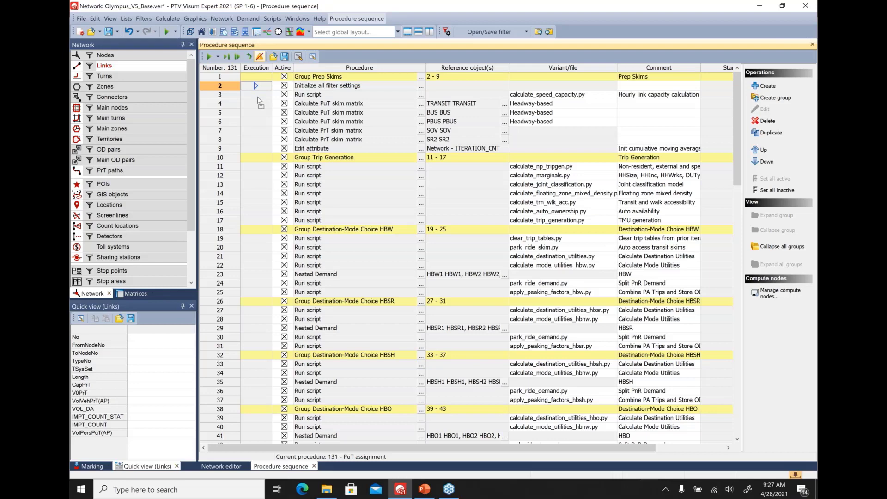
left_click(257, 96)
left_click(256, 105)
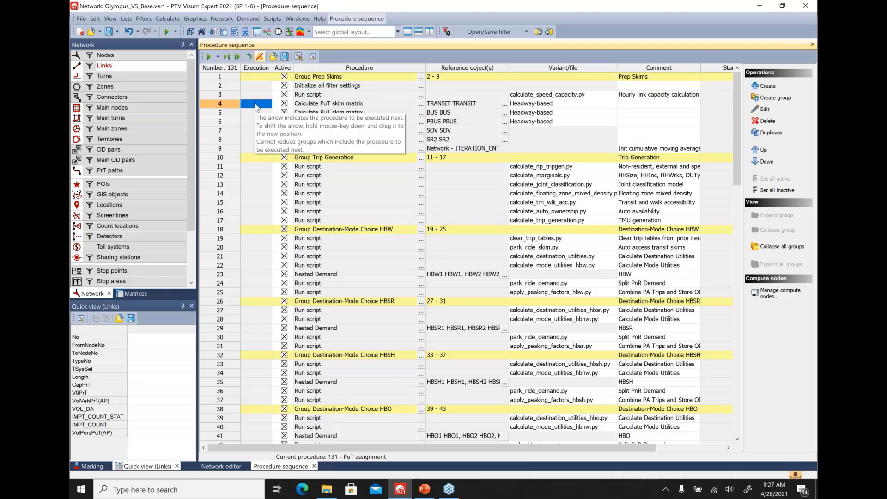
left_click(258, 107)
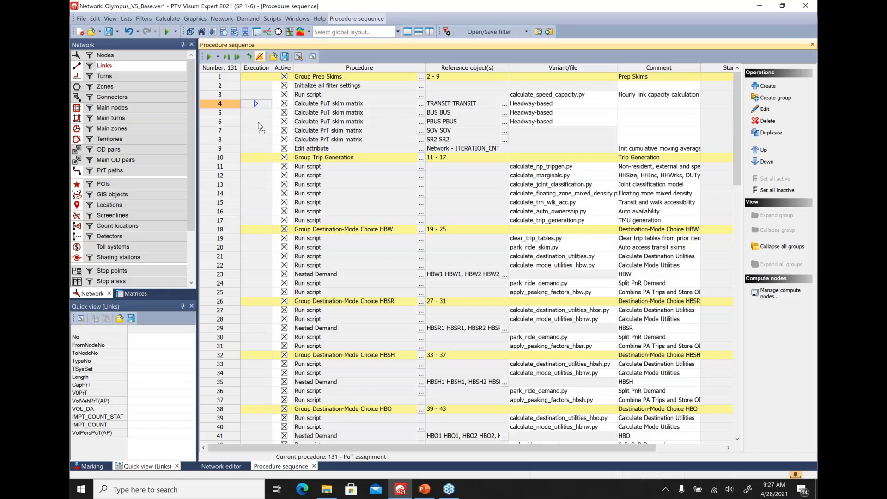
left_click_drag(257, 132, 257, 133)
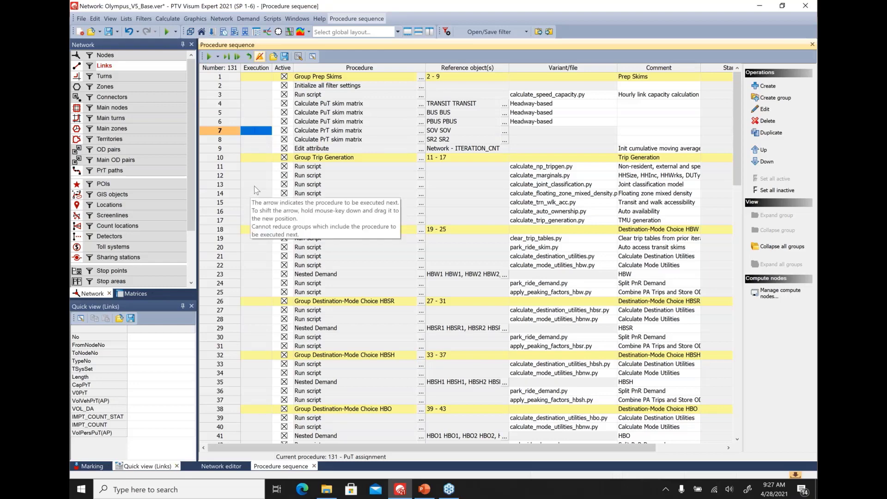
Execute only the PrT skim matrix calculation for SOV in row 7 as a single step.
left_click(260, 134)
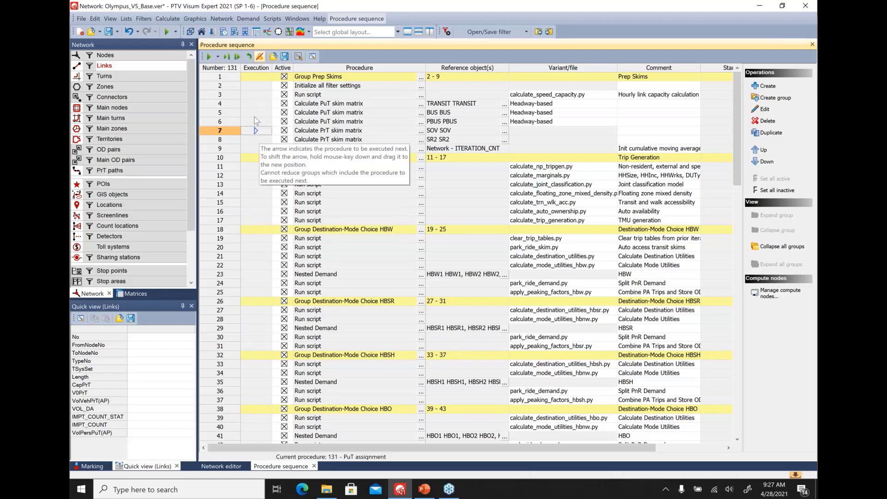
left_click(227, 62)
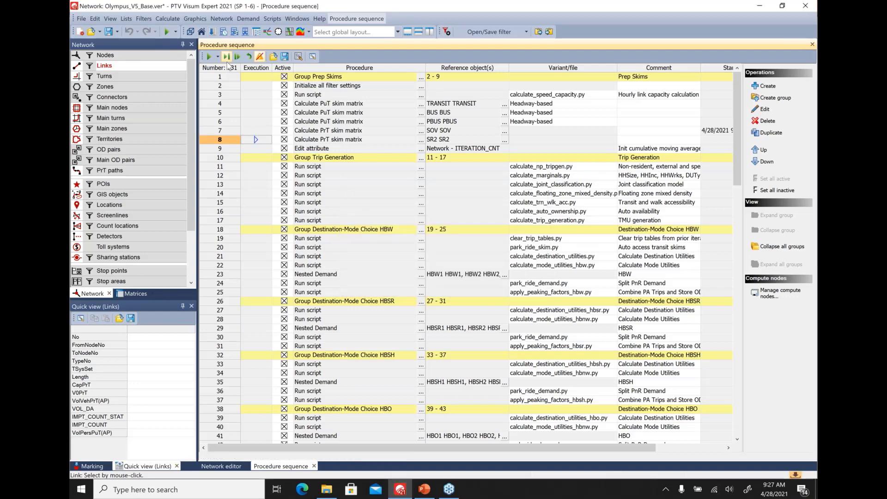
Show the model's matrices and examine the zone skim data matrices for the SOV demand segment.
left_click(135, 294)
left_click(79, 77)
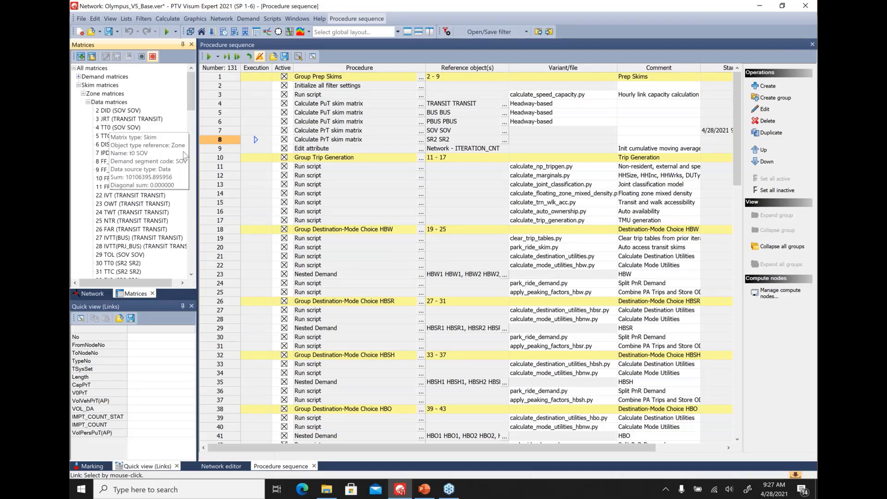
left_click(488, 141)
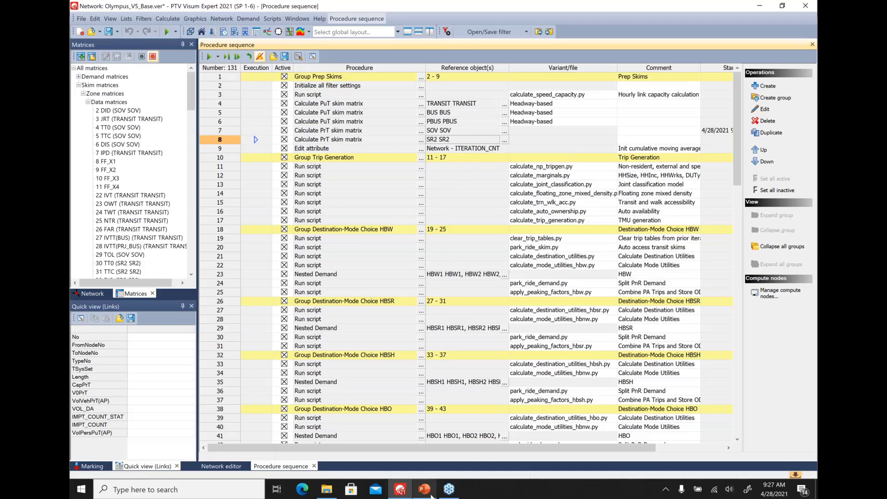
Switch to PowerPoint and start the slide show from the Trip Generation slide, number 13.
mouse_move(431, 496)
left_click(424, 406)
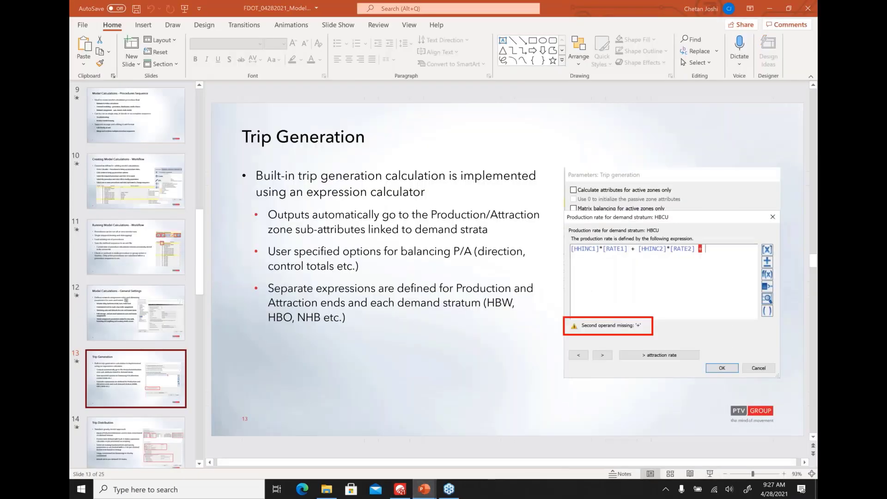
left_click(711, 475)
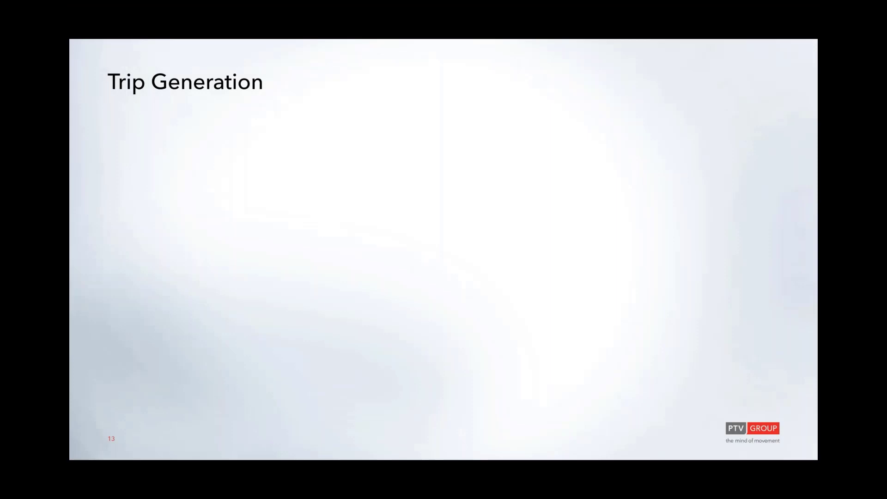